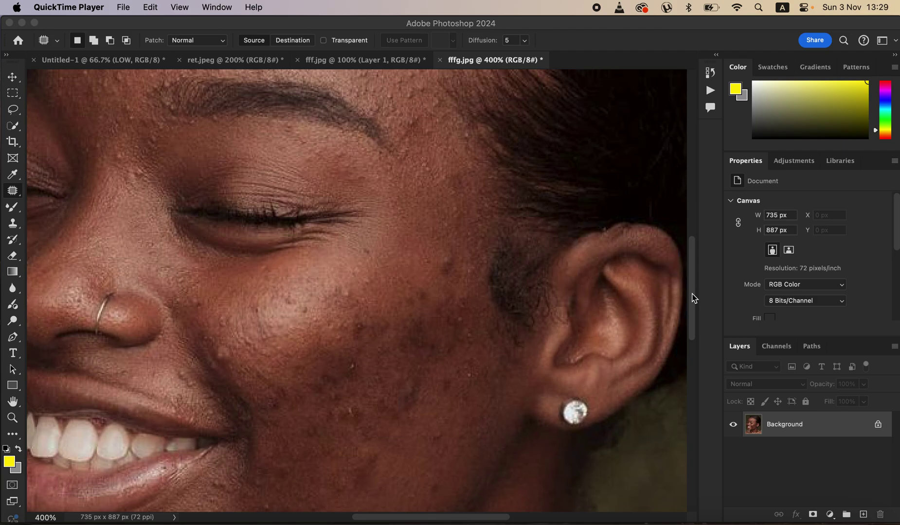
Step: Switch to Photoshop and duplicate the Background layer of fffg.jpg
{"action": "left_click", "coordinate": [556, 24]}
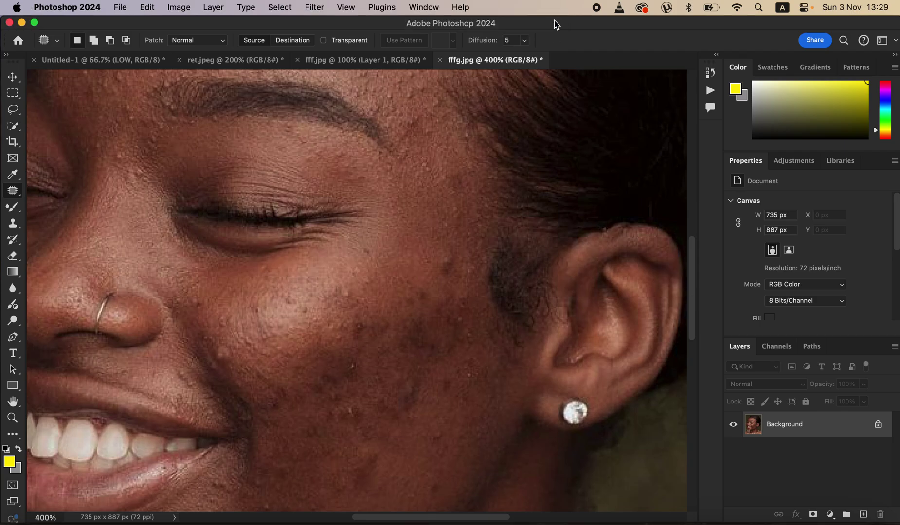
{"action": "key", "text": "super+minus"}
{"action": "key", "text": "super+minus"}
{"action": "key", "text": "super+minus"}
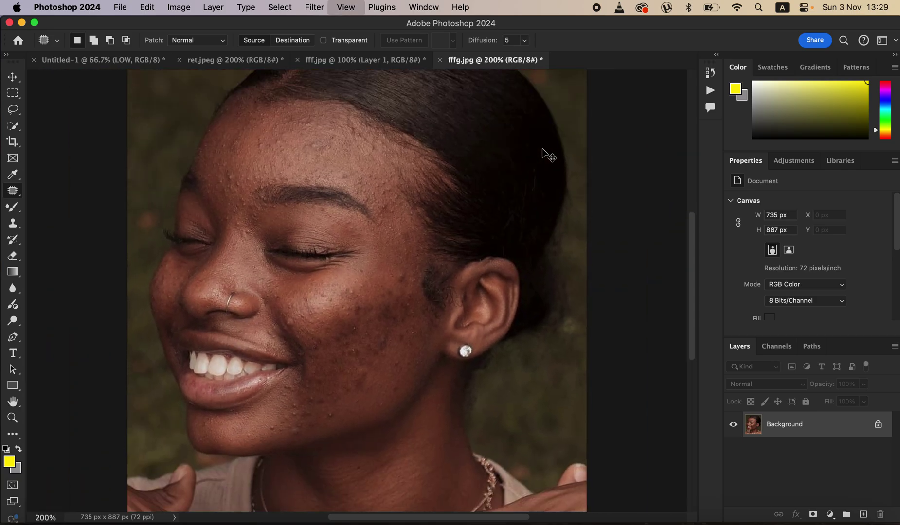
{"action": "key", "text": "super+plus"}
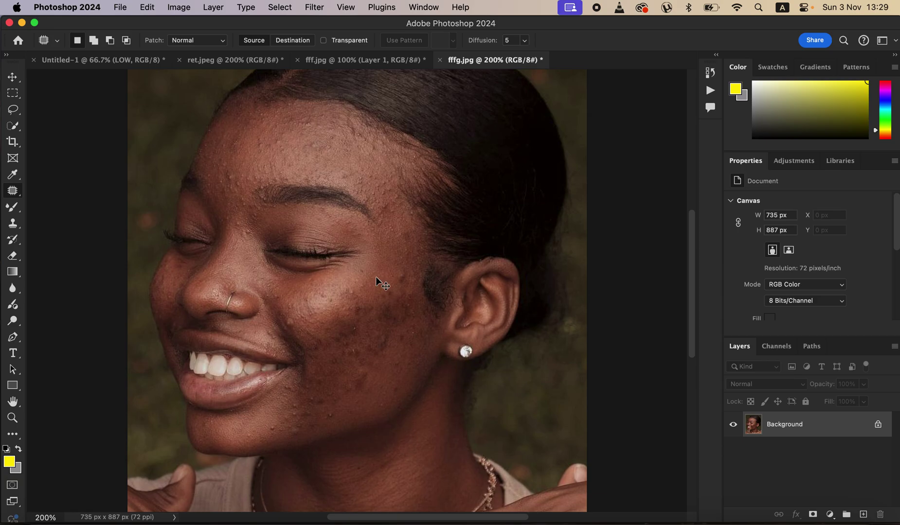
{"action": "key", "text": "super+j"}
Step: Using the Patch Tool on the duplicated layer, replace the blemishes on the temple and upper cheekbone with clean nearby skin
{"action": "scroll", "coordinate": [375, 278], "scroll_direction": "up", "scroll_amount": 3}
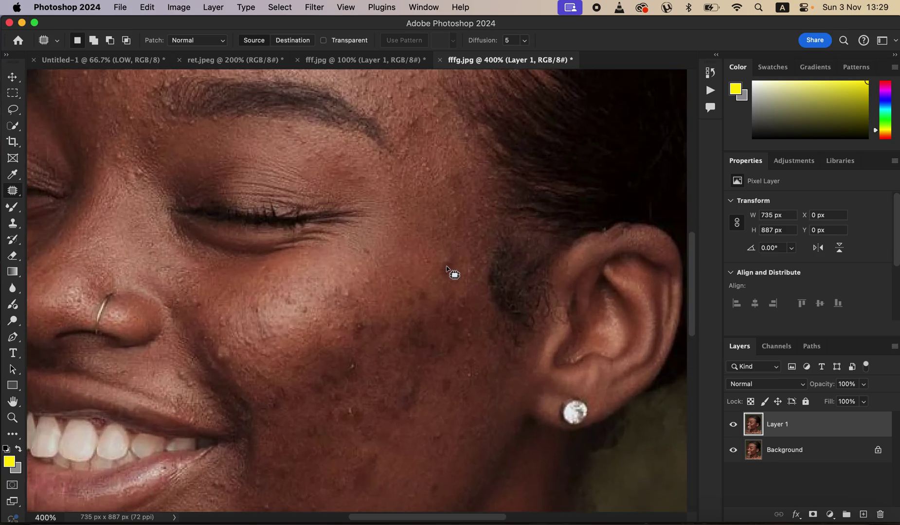
{"action": "right_click", "coordinate": [12, 195]}
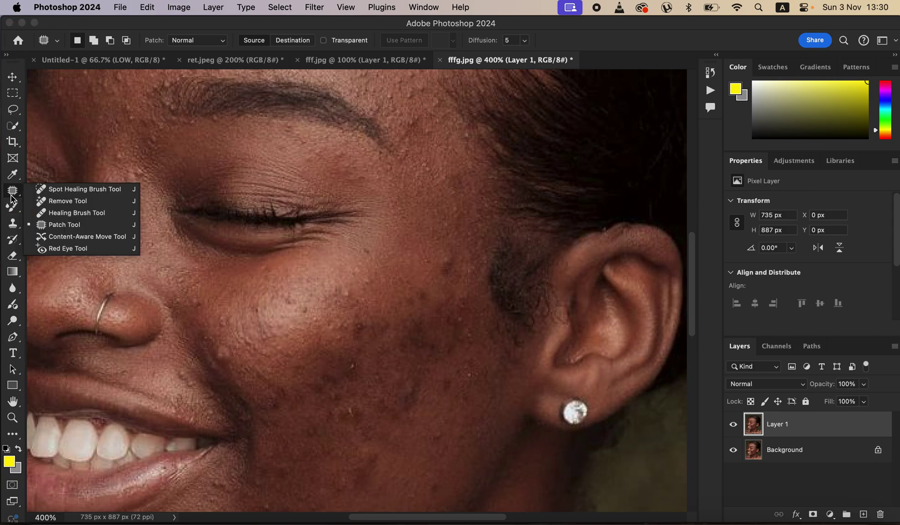
{"action": "left_click", "coordinate": [71, 226]}
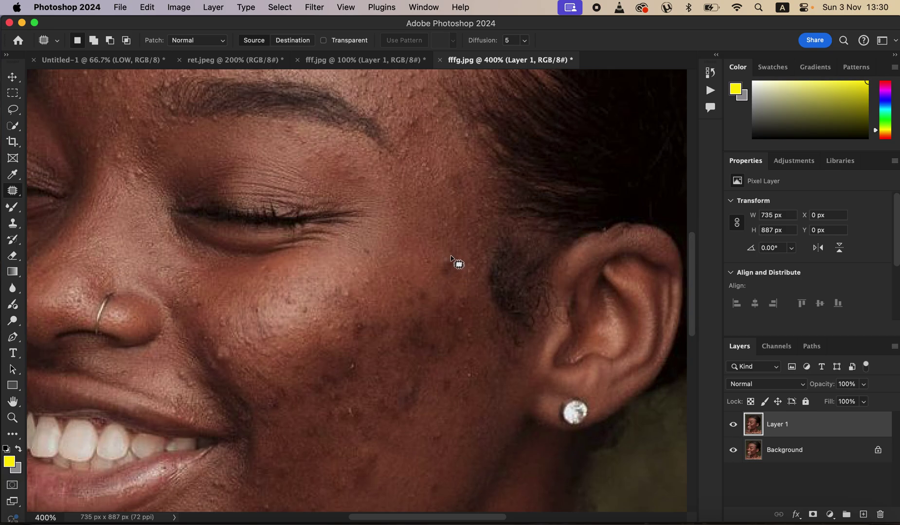
{"action": "mouse_move", "coordinate": [453, 258]}
{"action": "left_mouse_down"}
{"action": "mouse_move", "coordinate": [453, 236]}
{"action": "mouse_move", "coordinate": [440, 265]}
{"action": "mouse_move", "coordinate": [448, 264]}
{"action": "mouse_move", "coordinate": [440, 300]}
{"action": "mouse_move", "coordinate": [412, 311]}
{"action": "mouse_move", "coordinate": [421, 287]}
{"action": "mouse_move", "coordinate": [438, 281]}
{"action": "left_mouse_up"}
{"action": "key", "text": "super+d"}
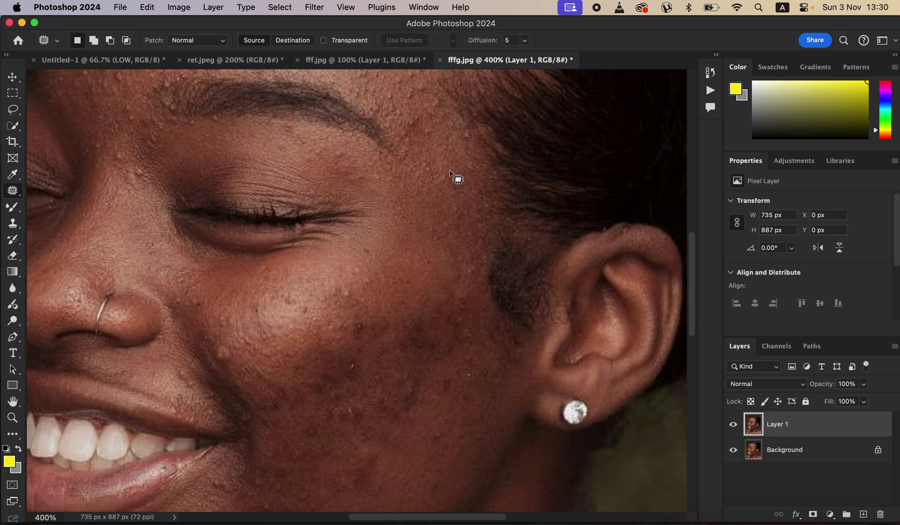
{"action": "left_click_drag", "start_coordinate": [456, 187], "coordinate": [446, 195]}
{"action": "key", "text": "super+d"}
{"action": "mouse_move", "coordinate": [295, 302]}
{"action": "left_mouse_down"}
{"action": "mouse_move", "coordinate": [313, 291]}
{"action": "mouse_move", "coordinate": [303, 321]}
{"action": "mouse_move", "coordinate": [311, 297]}
{"action": "left_mouse_up"}
{"action": "key", "text": "super+d"}
Step: Patch the dark spots across the middle of the cheek, between the cheekbone and the earlobe, with clearer skin
{"action": "mouse_move", "coordinate": [413, 383]}
{"action": "left_mouse_down"}
{"action": "mouse_move", "coordinate": [422, 384]}
{"action": "mouse_move", "coordinate": [385, 406]}
{"action": "left_mouse_up"}
{"action": "left_click", "coordinate": [455, 379]}
{"action": "left_click_drag", "start_coordinate": [456, 379], "coordinate": [454, 410]}
{"action": "mouse_move", "coordinate": [458, 362]}
{"action": "left_mouse_down"}
{"action": "mouse_move", "coordinate": [477, 384]}
{"action": "mouse_move", "coordinate": [470, 342]}
{"action": "mouse_move", "coordinate": [484, 345]}
{"action": "mouse_move", "coordinate": [482, 357]}
{"action": "left_mouse_up"}
{"action": "left_click_drag", "start_coordinate": [461, 295], "coordinate": [448, 341]}
{"action": "left_click_drag", "start_coordinate": [366, 340], "coordinate": [368, 317]}
{"action": "mouse_move", "coordinate": [366, 363]}
{"action": "left_mouse_down"}
{"action": "mouse_move", "coordinate": [353, 379]}
{"action": "mouse_move", "coordinate": [370, 359]}
{"action": "left_mouse_up"}
{"action": "mouse_move", "coordinate": [354, 302]}
{"action": "left_mouse_down"}
{"action": "mouse_move", "coordinate": [342, 306]}
{"action": "mouse_move", "coordinate": [361, 290]}
{"action": "left_mouse_up"}
Step: Patch the blemishes on the lower cheek toward the jaw and clear the selection
{"action": "mouse_move", "coordinate": [348, 411]}
{"action": "left_mouse_down"}
{"action": "mouse_move", "coordinate": [358, 428]}
{"action": "mouse_move", "coordinate": [353, 419]}
{"action": "left_mouse_up"}
{"action": "mouse_move", "coordinate": [446, 425]}
{"action": "left_mouse_down"}
{"action": "mouse_move", "coordinate": [463, 424]}
{"action": "mouse_move", "coordinate": [412, 388]}
{"action": "mouse_move", "coordinate": [422, 408]}
{"action": "mouse_move", "coordinate": [416, 427]}
{"action": "left_mouse_up"}
{"action": "mouse_move", "coordinate": [376, 455]}
{"action": "left_mouse_down"}
{"action": "mouse_move", "coordinate": [366, 470]}
{"action": "mouse_move", "coordinate": [384, 474]}
{"action": "mouse_move", "coordinate": [398, 458]}
{"action": "left_mouse_up"}
{"action": "mouse_move", "coordinate": [363, 425]}
{"action": "left_mouse_down"}
{"action": "mouse_move", "coordinate": [379, 441]}
{"action": "mouse_move", "coordinate": [365, 428]}
{"action": "left_mouse_up"}
{"action": "left_click_drag", "start_coordinate": [367, 433], "coordinate": [375, 441]}
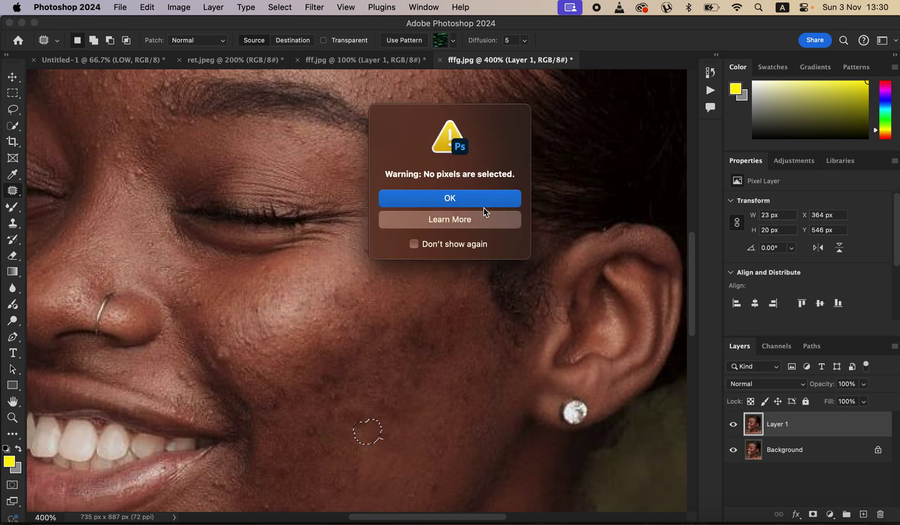
{"action": "left_click", "coordinate": [482, 204]}
Step: Toggle the visibility of Layer 1 to compare the retouched skin with the original
{"action": "left_click", "coordinate": [734, 425]}
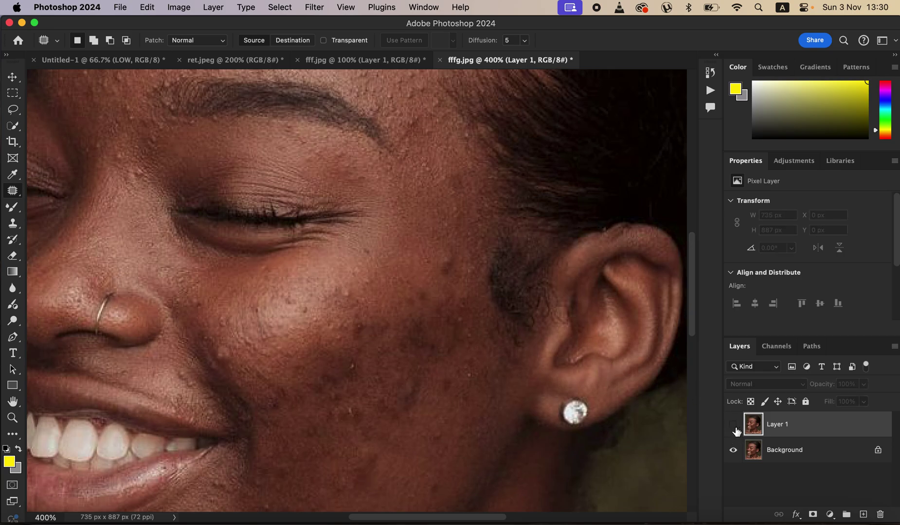
{"action": "left_click", "coordinate": [734, 426]}
{"action": "left_click", "coordinate": [735, 426]}
{"action": "left_click", "coordinate": [735, 426]}
{"action": "left_click", "coordinate": [736, 427]}
{"action": "left_click", "coordinate": [735, 427]}
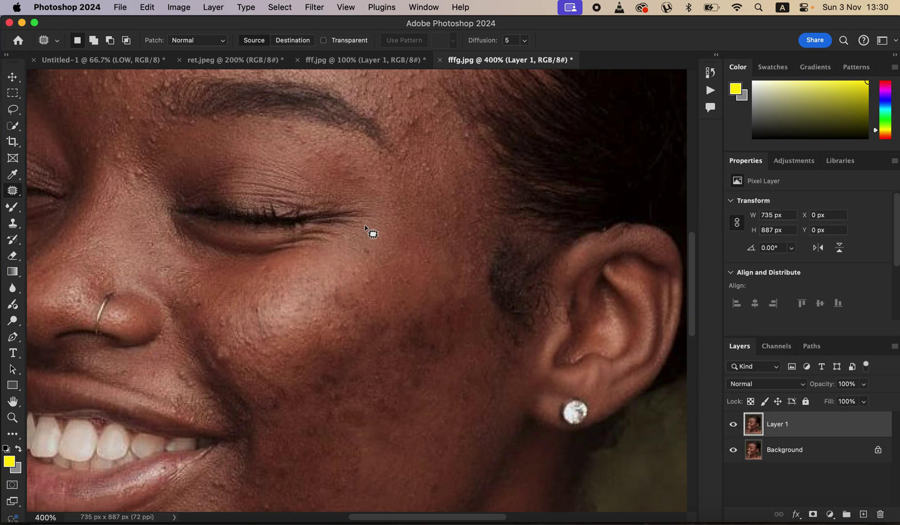
Step: Switch to the fff.jpg document and toggle Layer 1 to compare its skin before and after retouching
{"action": "left_click", "coordinate": [375, 61]}
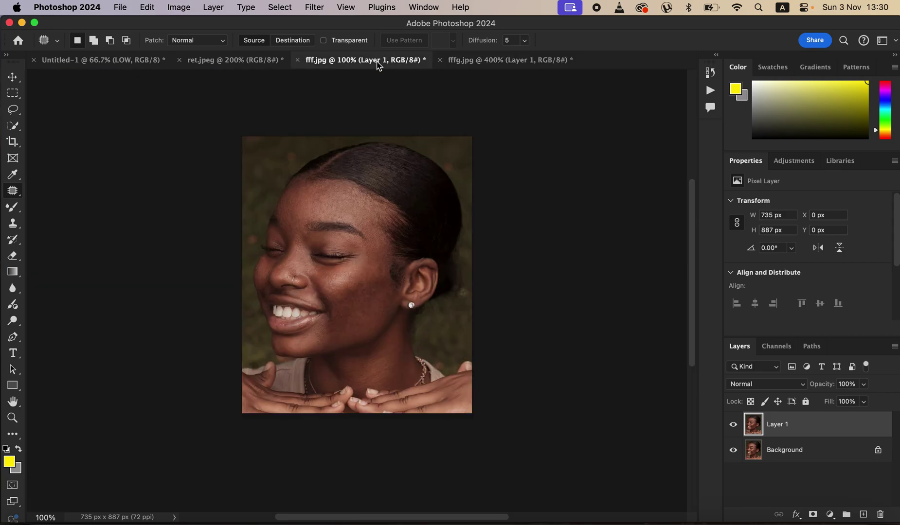
{"action": "key", "text": "super+equal"}
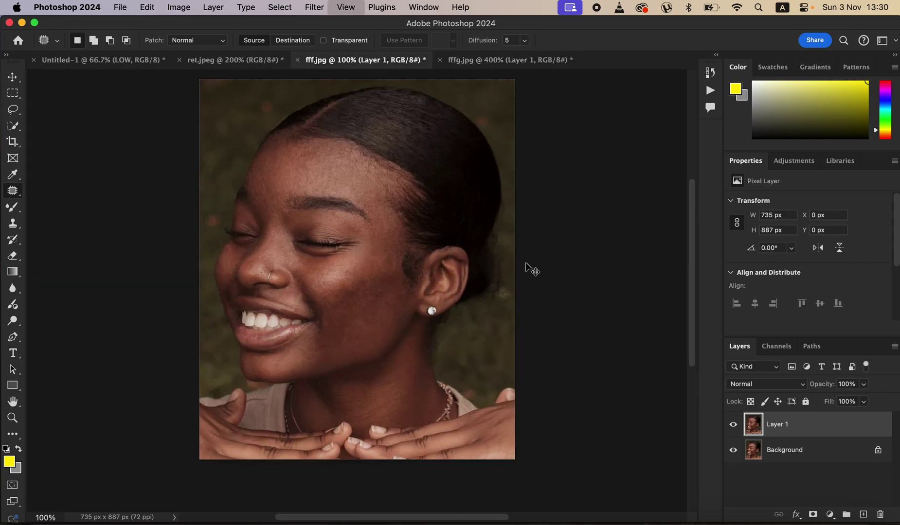
{"action": "left_click", "coordinate": [733, 425]}
{"action": "left_click", "coordinate": [733, 425]}
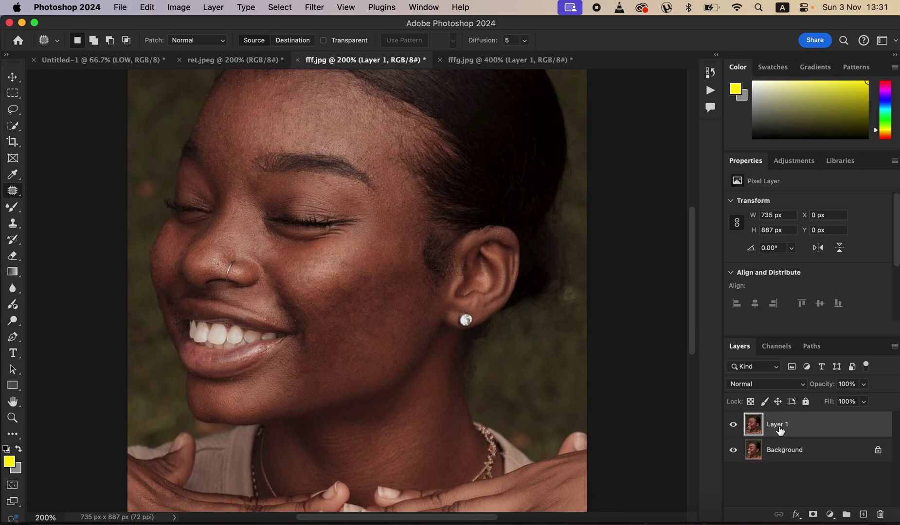
Step: Duplicate Layer 1 in fff.jpg, naming the original layer "low" and its copy "high"
{"action": "key", "text": "super+j"}
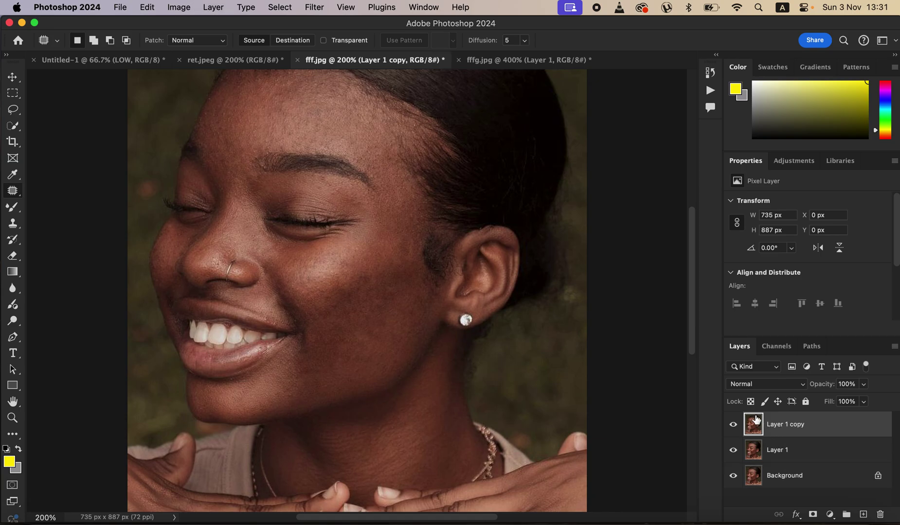
{"action": "double_click", "coordinate": [777, 452]}
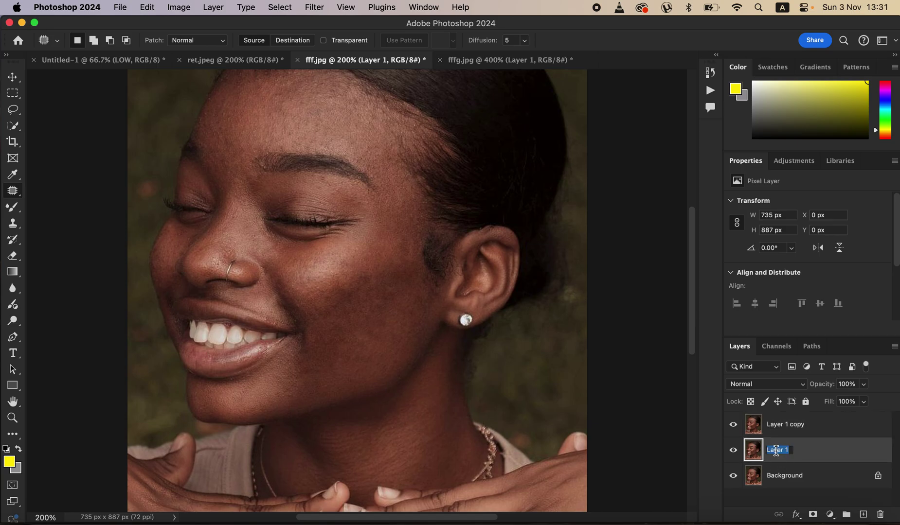
{"action": "type", "text": "low"}
{"action": "key", "text": "Return"}
{"action": "double_click", "coordinate": [781, 424]}
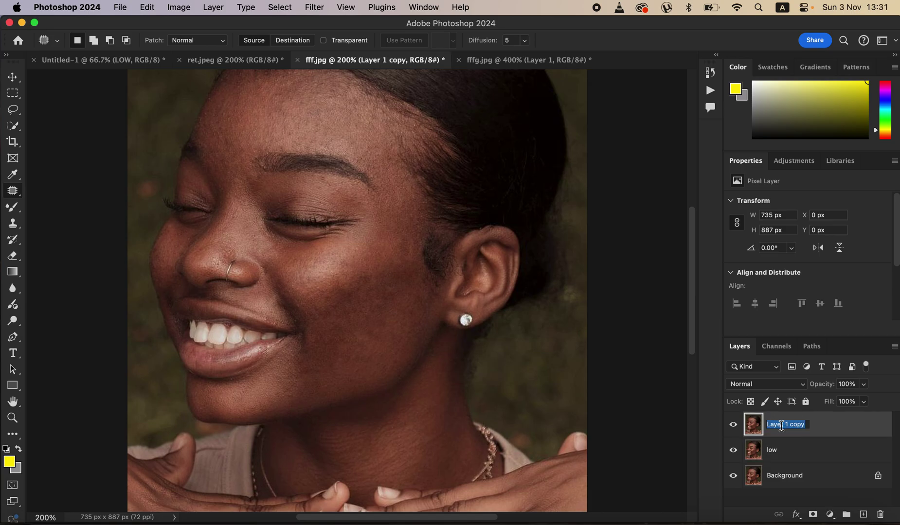
{"action": "type", "text": "high"}
{"action": "key", "text": "Return"}
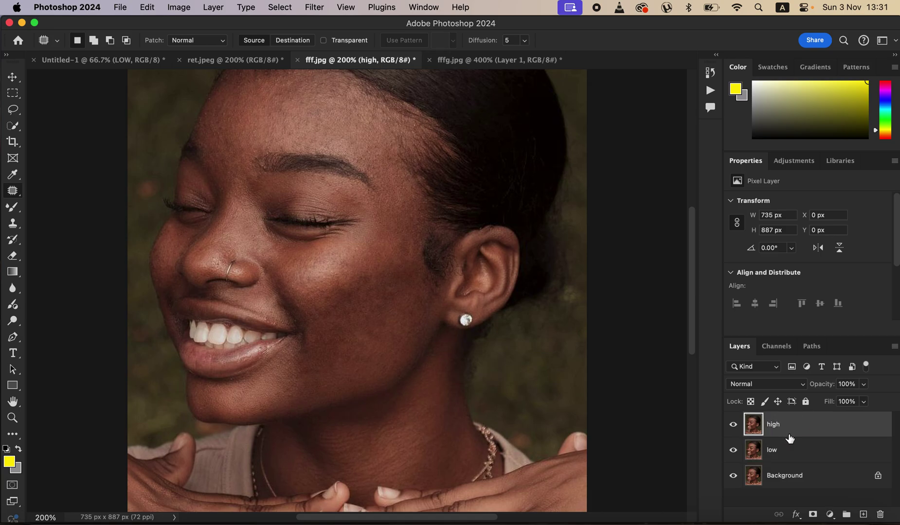
Step: Hide the high layer and apply a Gaussian Blur with a radius of 3.5 pixels to the low layer
{"action": "left_click", "coordinate": [733, 430]}
{"action": "left_click", "coordinate": [794, 449]}
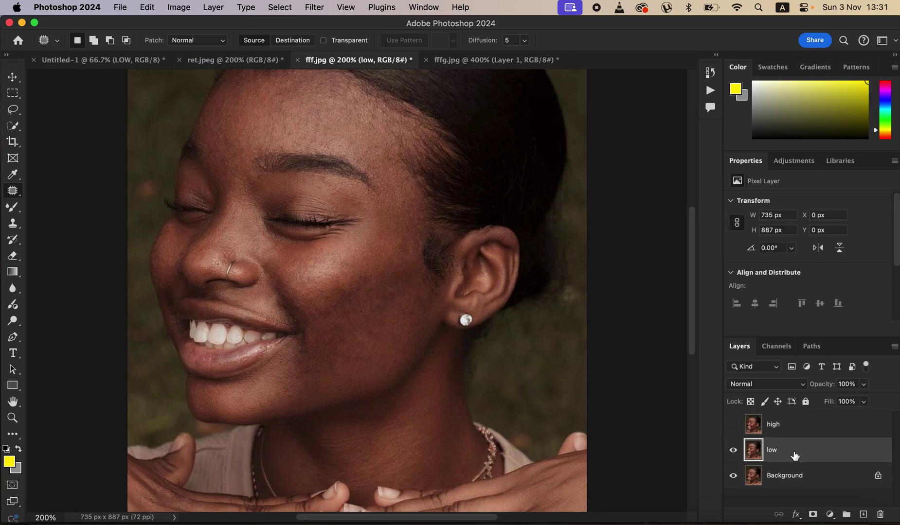
{"action": "left_click", "coordinate": [314, 9]}
{"action": "mouse_move", "coordinate": [355, 198]}
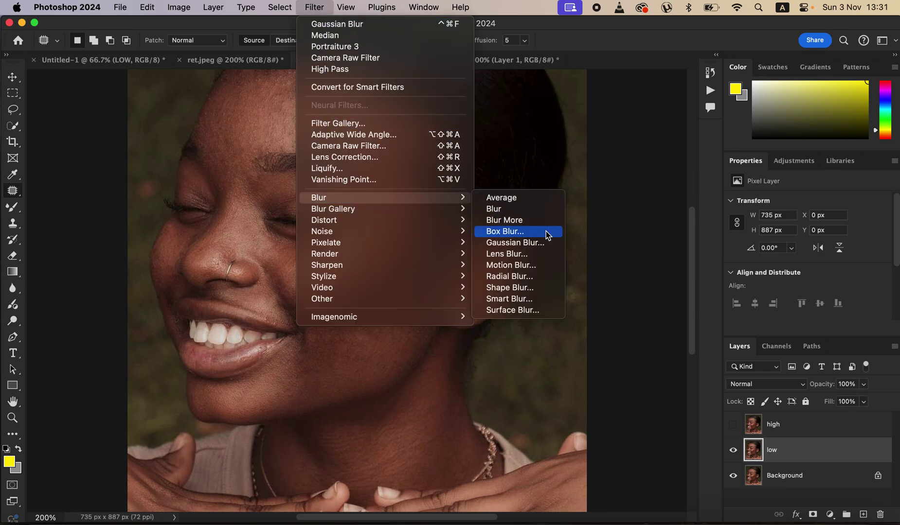
{"action": "left_click", "coordinate": [535, 243]}
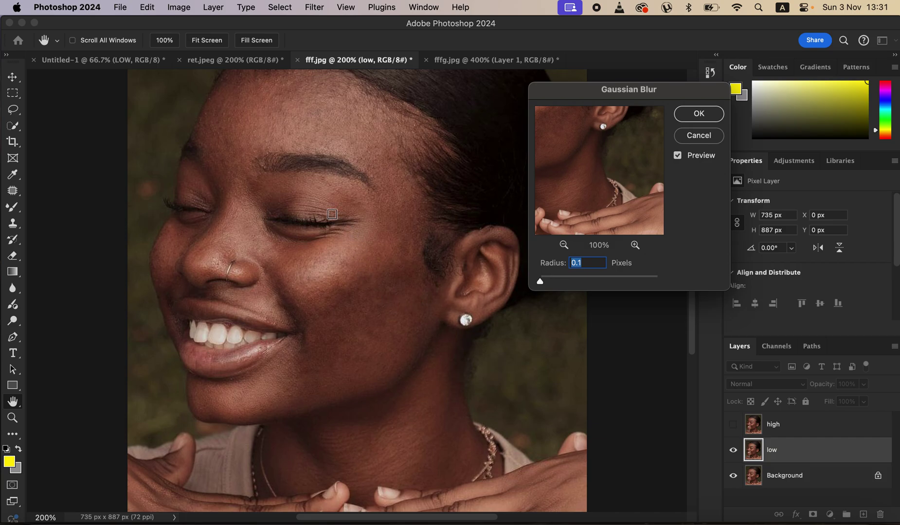
{"action": "left_click", "coordinate": [300, 126]}
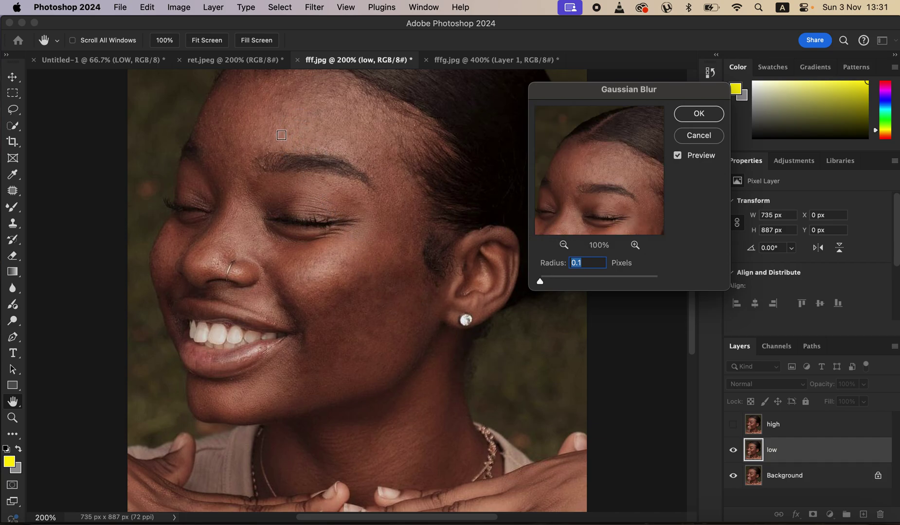
{"action": "left_click", "coordinate": [273, 117]}
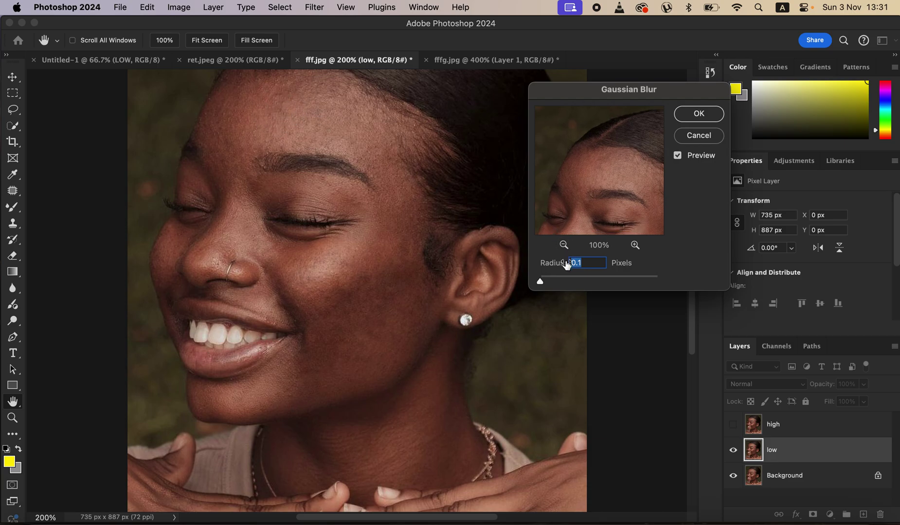
{"action": "left_click", "coordinate": [635, 245]}
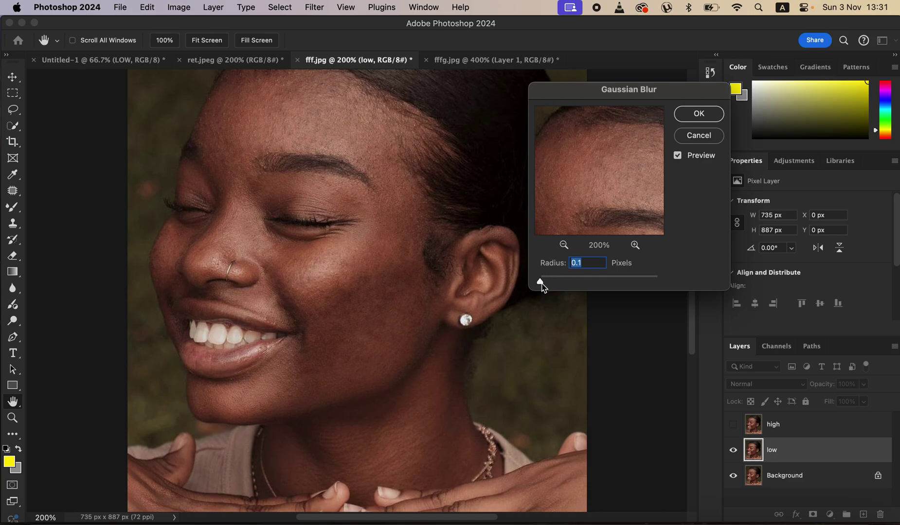
{"action": "left_click_drag", "start_coordinate": [542, 281], "coordinate": [548, 281]}
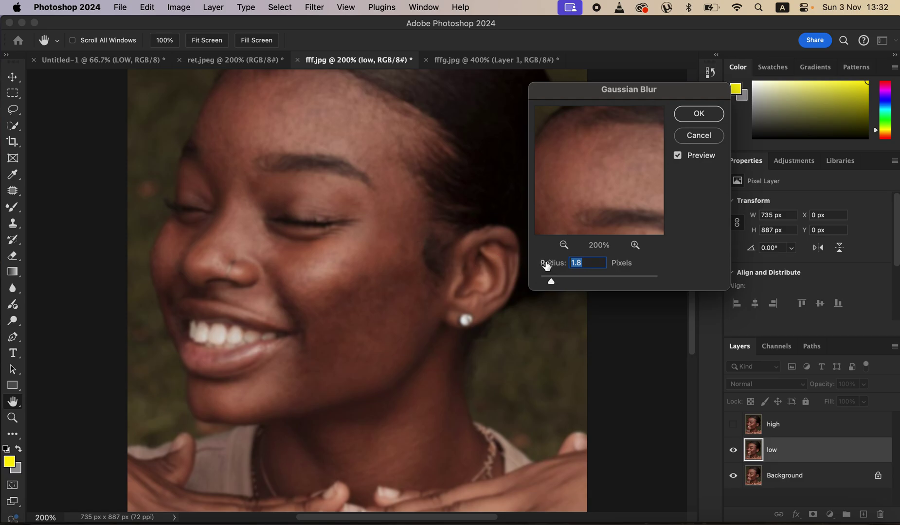
{"action": "left_click_drag", "start_coordinate": [553, 287], "coordinate": [562, 284]}
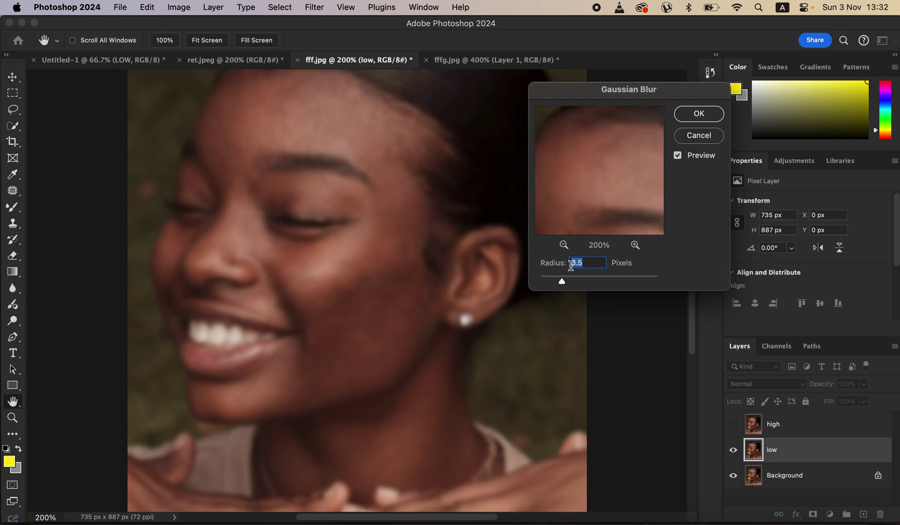
{"action": "left_click_drag", "start_coordinate": [602, 180], "coordinate": [607, 161]}
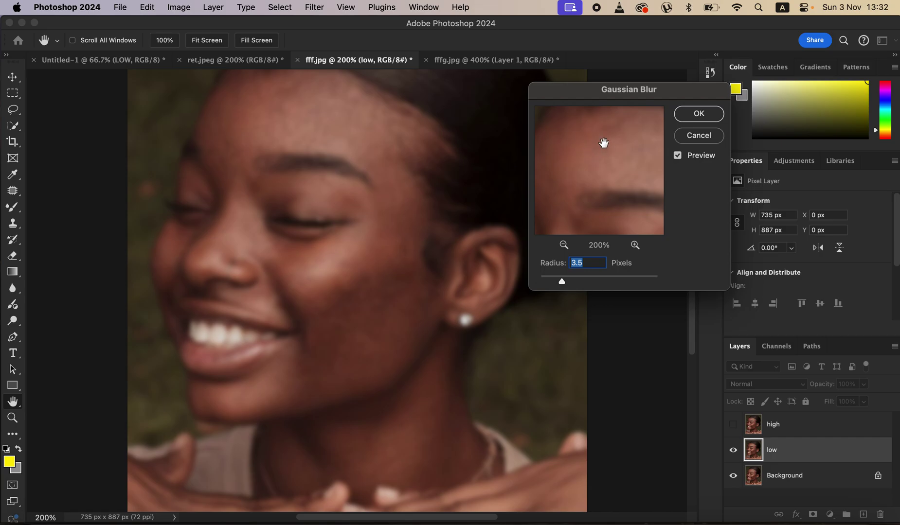
{"action": "left_click", "coordinate": [699, 115]}
Step: Show the high layer and run Apply Image on it, with the low layer as source, Subtract blending, scale 2 and offset 128
{"action": "left_click", "coordinate": [805, 434]}
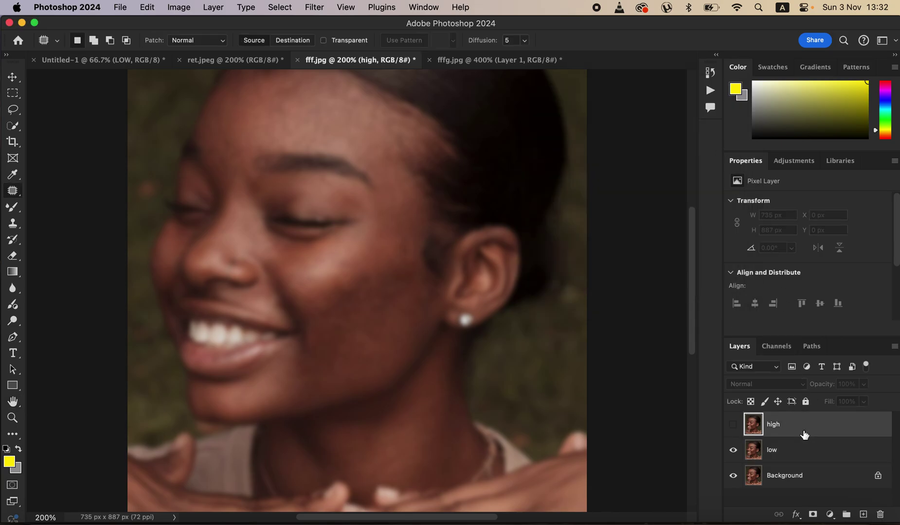
{"action": "left_click", "coordinate": [733, 425]}
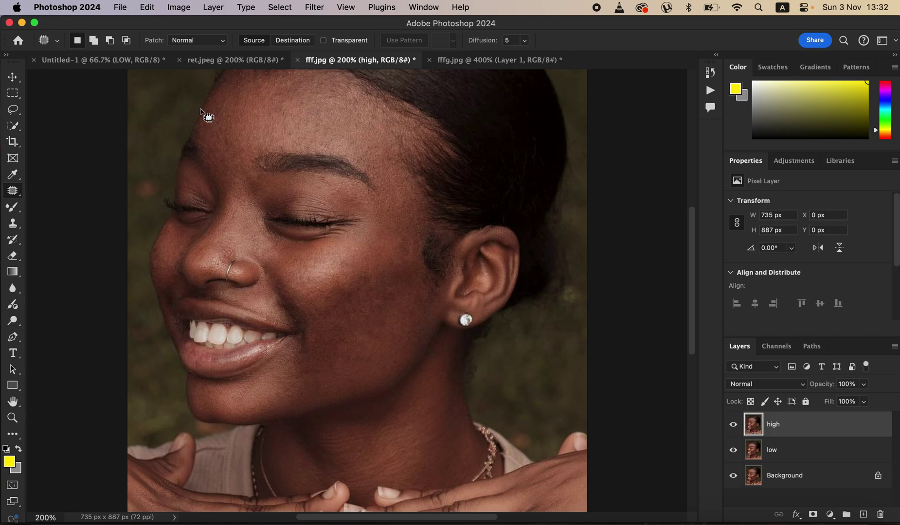
{"action": "left_click", "coordinate": [178, 7]}
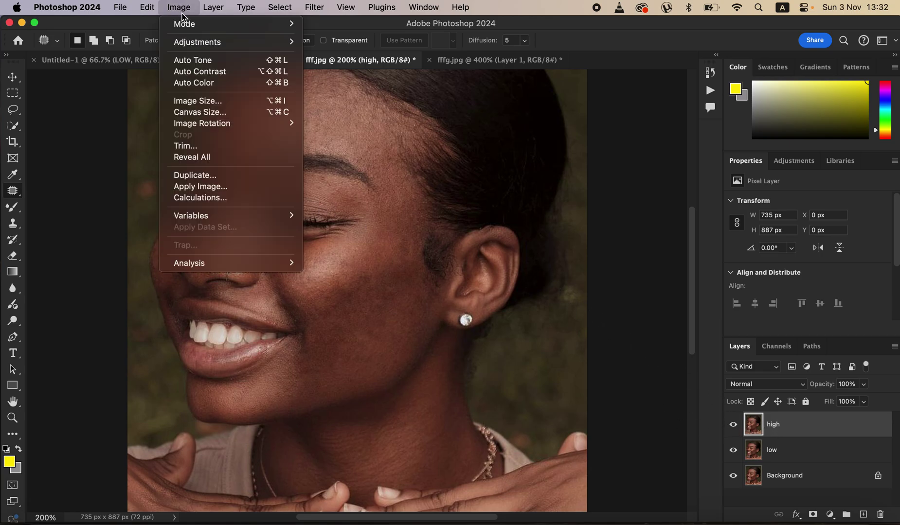
{"action": "left_click", "coordinate": [223, 187]}
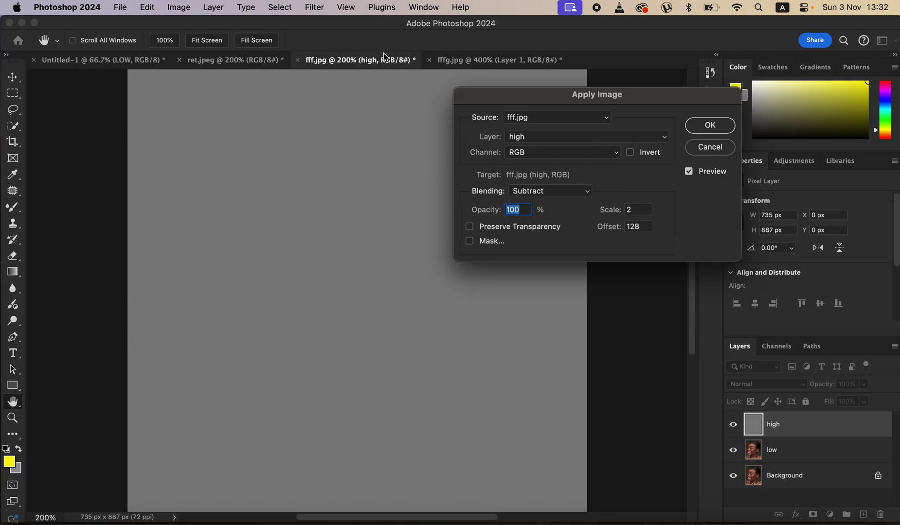
{"action": "left_click", "coordinate": [539, 137]}
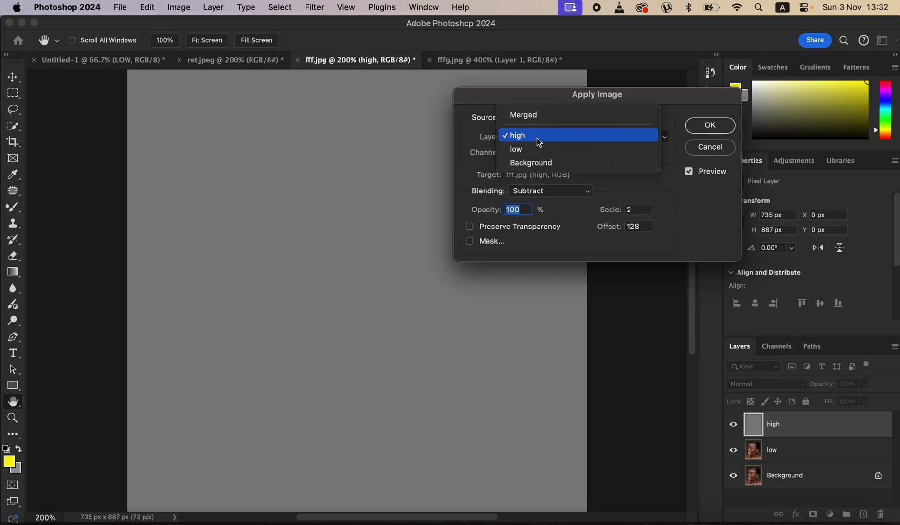
{"action": "left_click", "coordinate": [538, 150]}
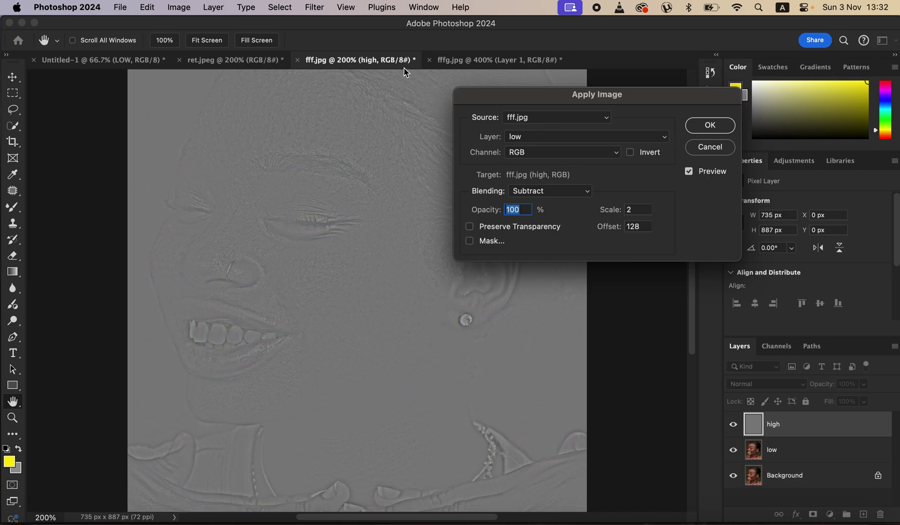
{"action": "left_click", "coordinate": [535, 193]}
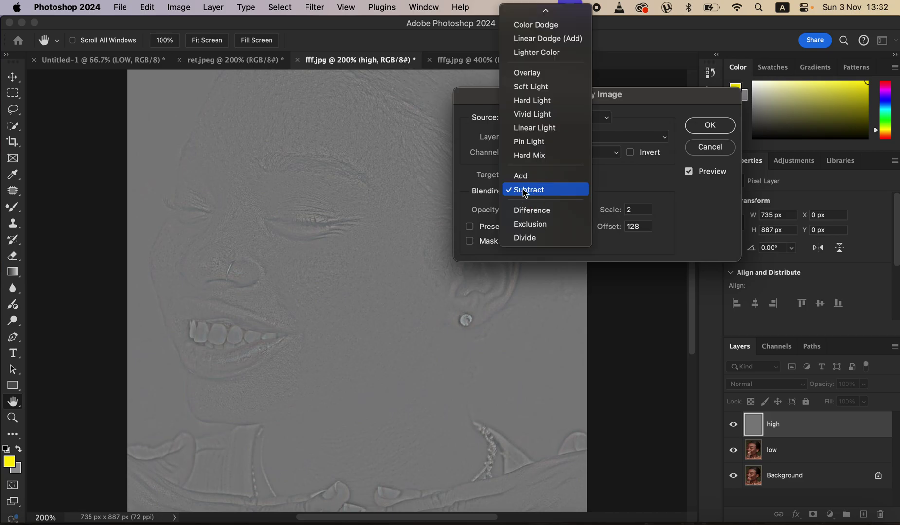
{"action": "left_click", "coordinate": [525, 191]}
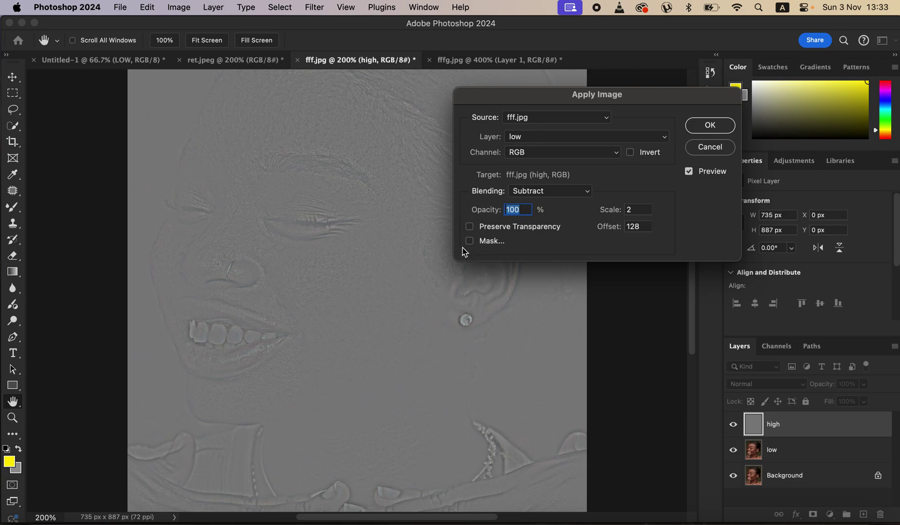
{"action": "left_click", "coordinate": [711, 127]}
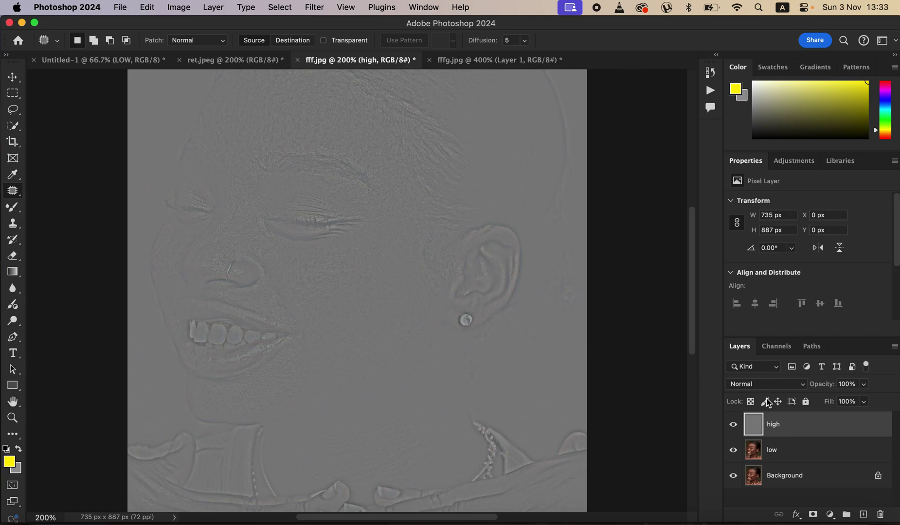
Step: Set the high layer's blend mode to Linear Light and group it with the low layer
{"action": "left_click", "coordinate": [764, 385]}
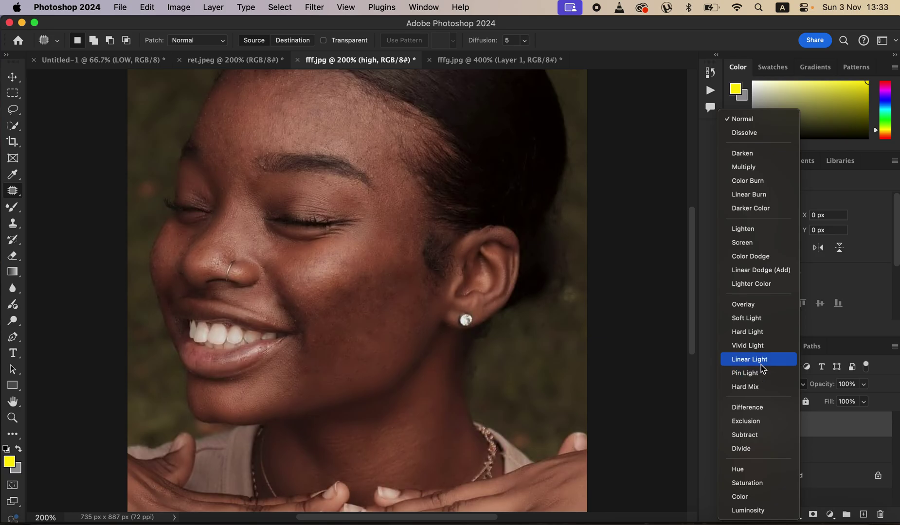
{"action": "left_click", "coordinate": [762, 360]}
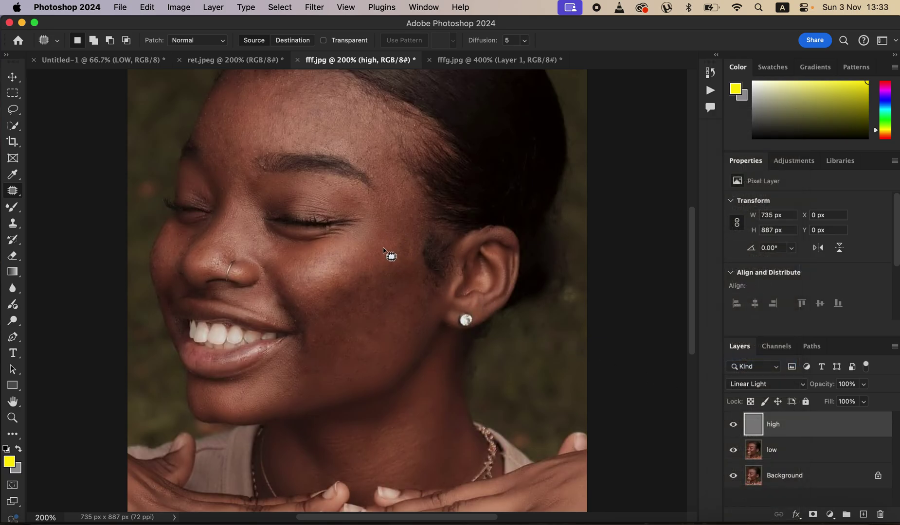
{"action": "left_click", "coordinate": [821, 456], "text": "shift"}
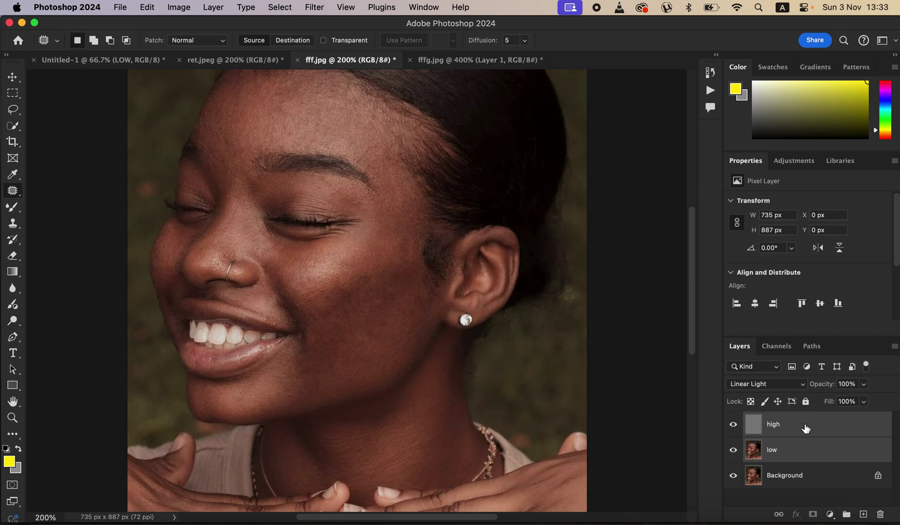
{"action": "key", "text": "super+g"}
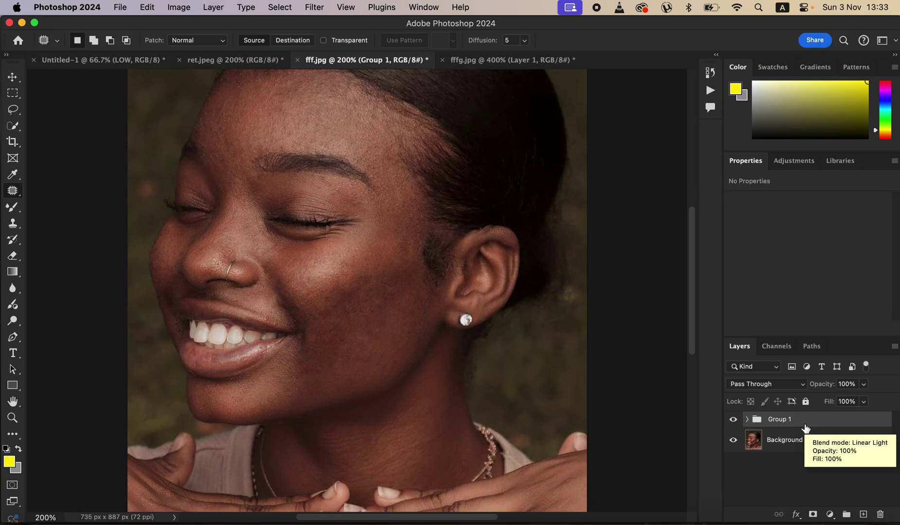
Step: Expand Group 1, hide the high layer, and activate the Mixer Brush with the low layer selected
{"action": "left_click", "coordinate": [747, 420]}
{"action": "left_click", "coordinate": [795, 470]}
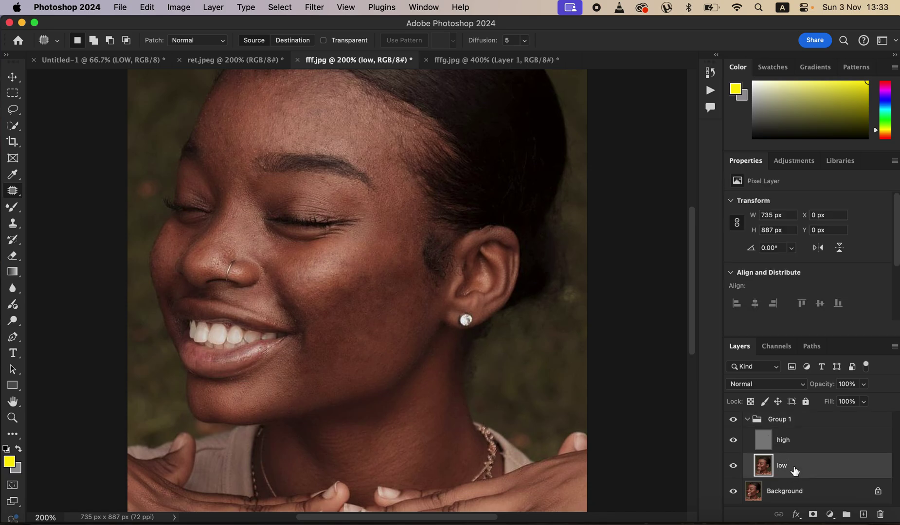
{"action": "left_click", "coordinate": [733, 441]}
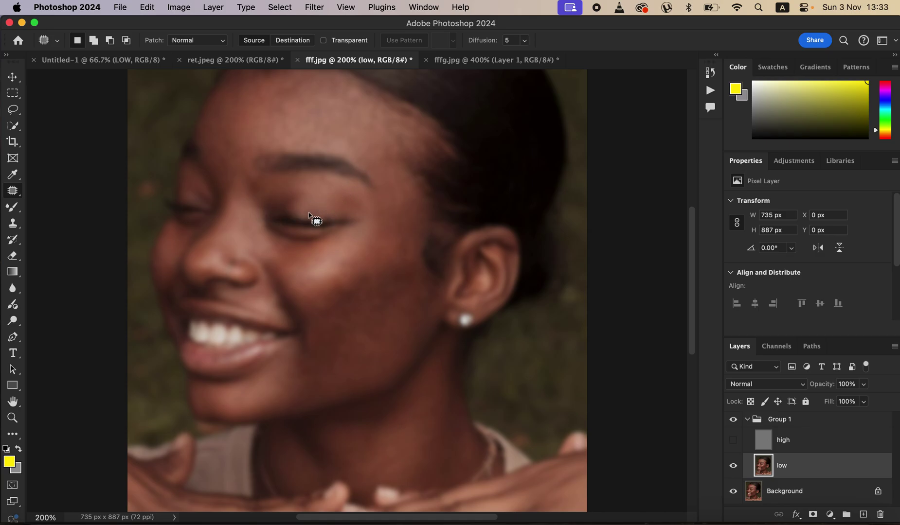
{"action": "left_click", "coordinate": [18, 209]}
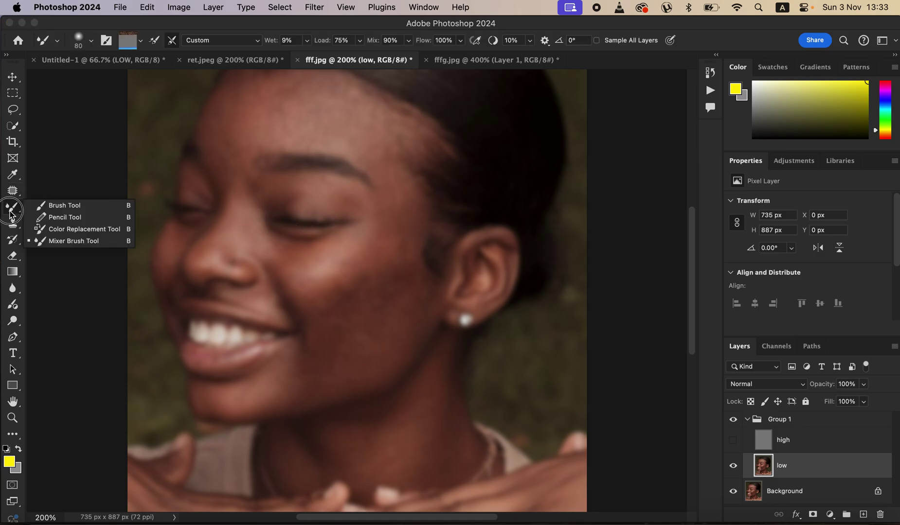
{"action": "left_click", "coordinate": [71, 241]}
{"action": "left_click", "coordinate": [19, 208]}
{"action": "left_click", "coordinate": [77, 242]}
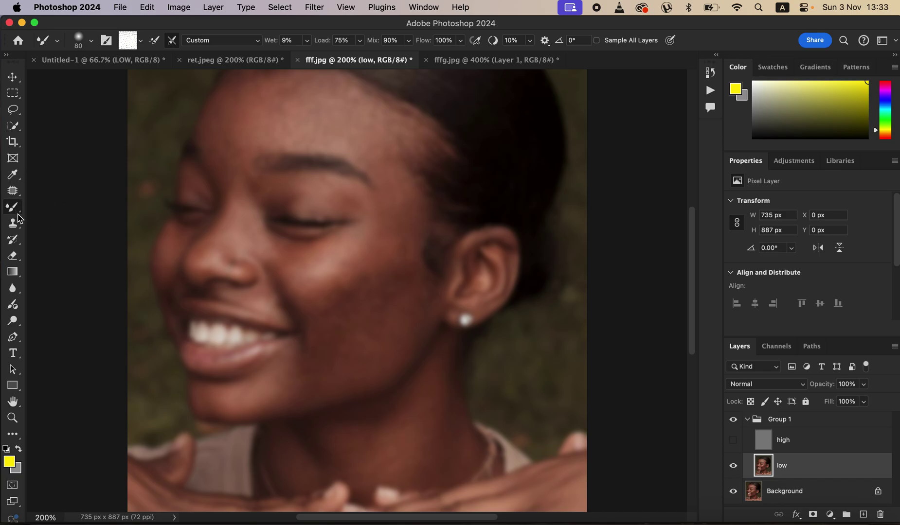
{"action": "left_click", "coordinate": [15, 435]}
Step: Review the Mixer Brush tip settings and empty its paint load with the Clean Brush option
{"action": "left_click", "coordinate": [92, 44]}
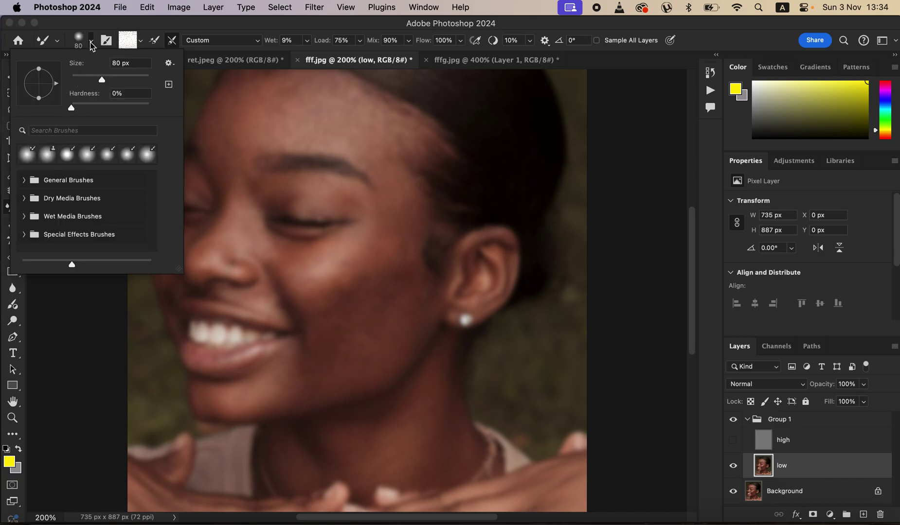
{"action": "left_click", "coordinate": [92, 43]}
{"action": "left_click", "coordinate": [141, 44]}
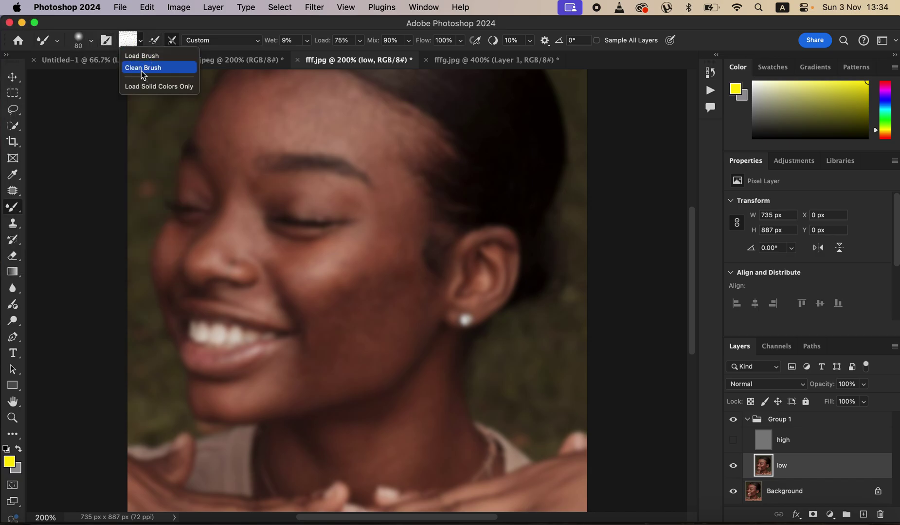
{"action": "left_click", "coordinate": [141, 69]}
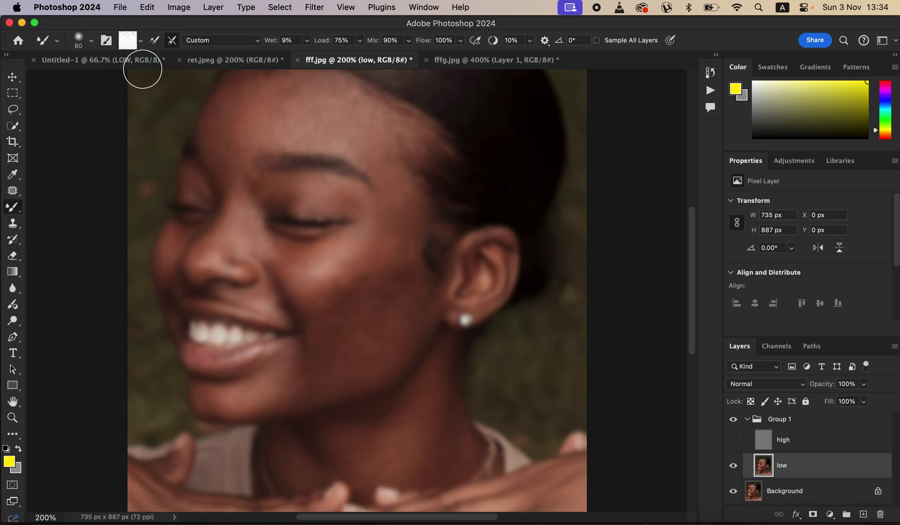
{"action": "left_click", "coordinate": [173, 41]}
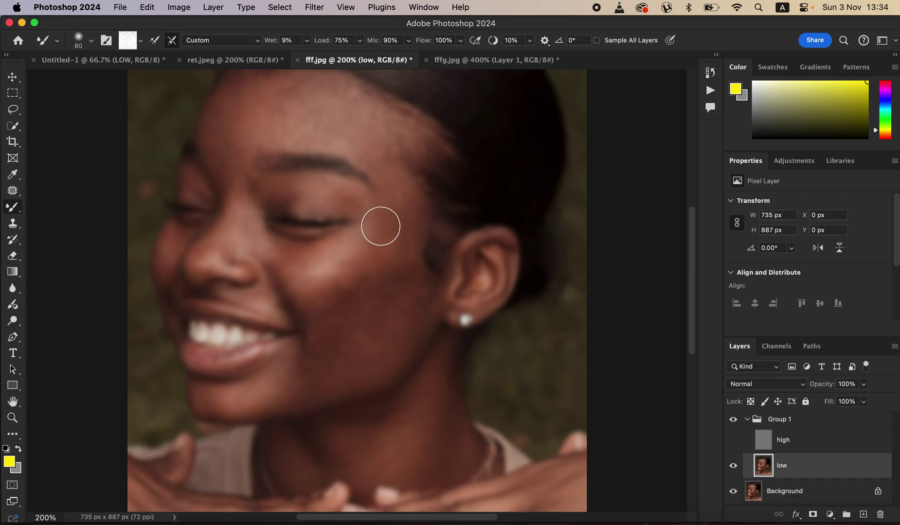
Step: Smooth the cheek and jaw on the low layer with Mixer Brush strokes, using a brush of about 60 to 70 px
{"action": "key", "text": "super+minus"}
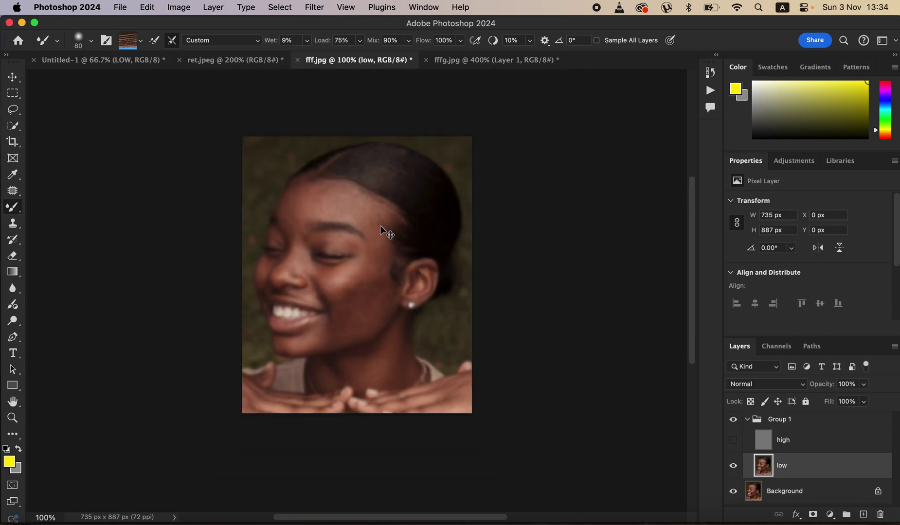
{"action": "key", "text": "super+plus"}
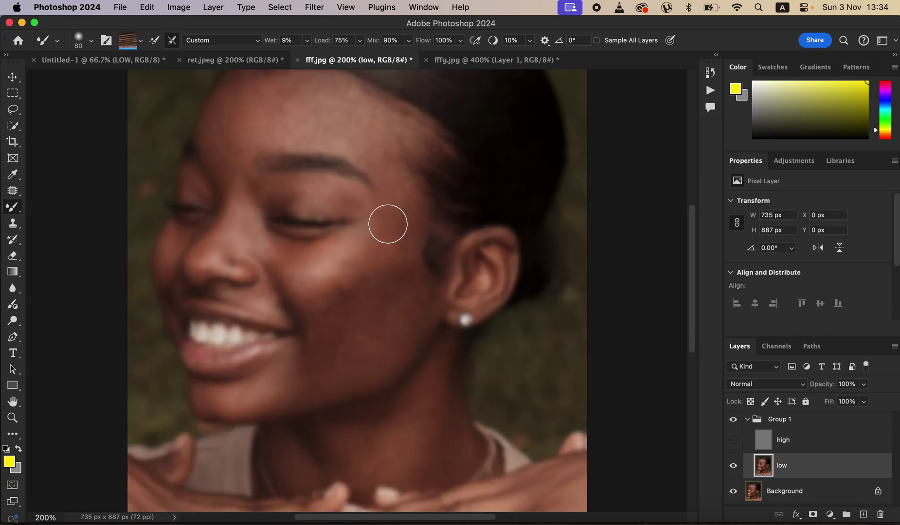
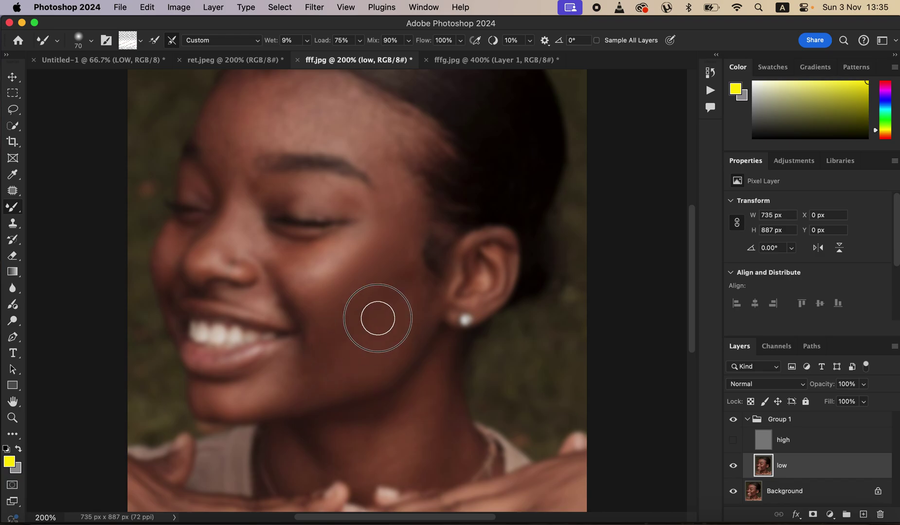
{"action": "mouse_move", "coordinate": [342, 335]}
{"action": "left_mouse_down"}
{"action": "mouse_move", "coordinate": [324, 337]}
{"action": "mouse_move", "coordinate": [359, 326]}
{"action": "left_mouse_up"}
{"action": "mouse_move", "coordinate": [409, 284]}
{"action": "left_mouse_down"}
{"action": "mouse_move", "coordinate": [398, 345]}
{"action": "mouse_move", "coordinate": [368, 374]}
{"action": "mouse_move", "coordinate": [331, 385]}
{"action": "mouse_move", "coordinate": [395, 298]}
{"action": "left_mouse_up"}
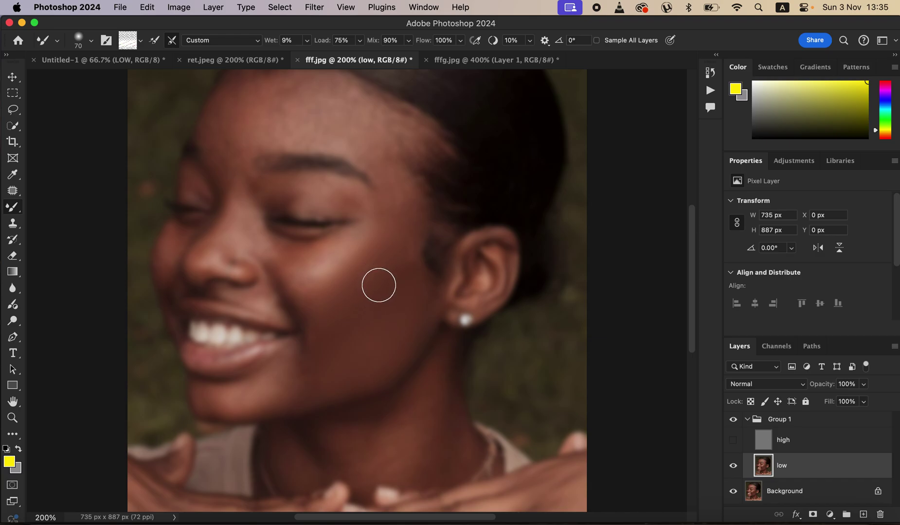
{"action": "mouse_move", "coordinate": [346, 314]}
{"action": "left_mouse_down"}
{"action": "mouse_move", "coordinate": [401, 263]}
{"action": "mouse_move", "coordinate": [410, 231]}
{"action": "mouse_move", "coordinate": [412, 205]}
{"action": "mouse_move", "coordinate": [396, 195]}
{"action": "mouse_move", "coordinate": [390, 156]}
{"action": "mouse_move", "coordinate": [394, 229]}
{"action": "left_mouse_up"}
{"action": "left_click_drag", "start_coordinate": [394, 260], "coordinate": [359, 299]}
{"action": "key", "text": "bracketleft"}
{"action": "key", "text": "bracketleft"}
{"action": "mouse_move", "coordinate": [354, 245]}
{"action": "left_mouse_down"}
{"action": "mouse_move", "coordinate": [310, 275]}
{"action": "mouse_move", "coordinate": [324, 266]}
{"action": "mouse_move", "coordinate": [326, 291]}
{"action": "mouse_move", "coordinate": [304, 295]}
{"action": "mouse_move", "coordinate": [294, 279]}
{"action": "mouse_move", "coordinate": [311, 298]}
{"action": "mouse_move", "coordinate": [344, 275]}
{"action": "mouse_move", "coordinate": [362, 244]}
{"action": "mouse_move", "coordinate": [301, 246]}
{"action": "mouse_move", "coordinate": [285, 262]}
{"action": "mouse_move", "coordinate": [298, 257]}
{"action": "mouse_move", "coordinate": [291, 271]}
{"action": "mouse_move", "coordinate": [302, 278]}
{"action": "mouse_move", "coordinate": [329, 263]}
{"action": "mouse_move", "coordinate": [320, 276]}
{"action": "mouse_move", "coordinate": [292, 246]}
{"action": "mouse_move", "coordinate": [260, 242]}
{"action": "mouse_move", "coordinate": [285, 248]}
{"action": "mouse_move", "coordinate": [234, 209]}
{"action": "mouse_move", "coordinate": [221, 244]}
{"action": "mouse_move", "coordinate": [239, 185]}
{"action": "mouse_move", "coordinate": [221, 239]}
{"action": "mouse_move", "coordinate": [201, 261]}
{"action": "mouse_move", "coordinate": [234, 190]}
{"action": "mouse_move", "coordinate": [224, 156]}
{"action": "mouse_move", "coordinate": [229, 188]}
{"action": "mouse_move", "coordinate": [351, 187]}
{"action": "mouse_move", "coordinate": [389, 222]}
{"action": "mouse_move", "coordinate": [392, 281]}
{"action": "mouse_move", "coordinate": [412, 264]}
{"action": "mouse_move", "coordinate": [357, 337]}
{"action": "mouse_move", "coordinate": [341, 344]}
{"action": "left_mouse_up"}
{"action": "mouse_move", "coordinate": [276, 388]}
{"action": "left_mouse_down"}
{"action": "mouse_move", "coordinate": [227, 395]}
{"action": "mouse_move", "coordinate": [281, 384]}
{"action": "mouse_move", "coordinate": [303, 351]}
{"action": "mouse_move", "coordinate": [296, 376]}
{"action": "mouse_move", "coordinate": [308, 368]}
{"action": "mouse_move", "coordinate": [265, 400]}
{"action": "mouse_move", "coordinate": [305, 388]}
{"action": "mouse_move", "coordinate": [295, 369]}
{"action": "mouse_move", "coordinate": [247, 399]}
{"action": "mouse_move", "coordinate": [212, 401]}
{"action": "mouse_move", "coordinate": [255, 402]}
{"action": "mouse_move", "coordinate": [319, 375]}
{"action": "mouse_move", "coordinate": [326, 351]}
{"action": "mouse_move", "coordinate": [313, 362]}
{"action": "mouse_move", "coordinate": [315, 392]}
{"action": "mouse_move", "coordinate": [336, 357]}
{"action": "left_mouse_up"}
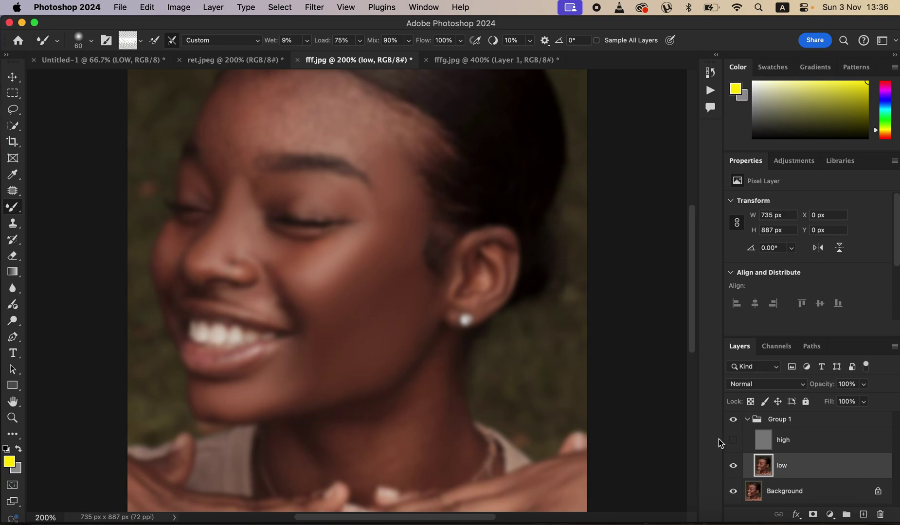
Step: Show the high layer and toggle Group 1's visibility to compare the cheek before and after smoothing
{"action": "left_click", "coordinate": [732, 446]}
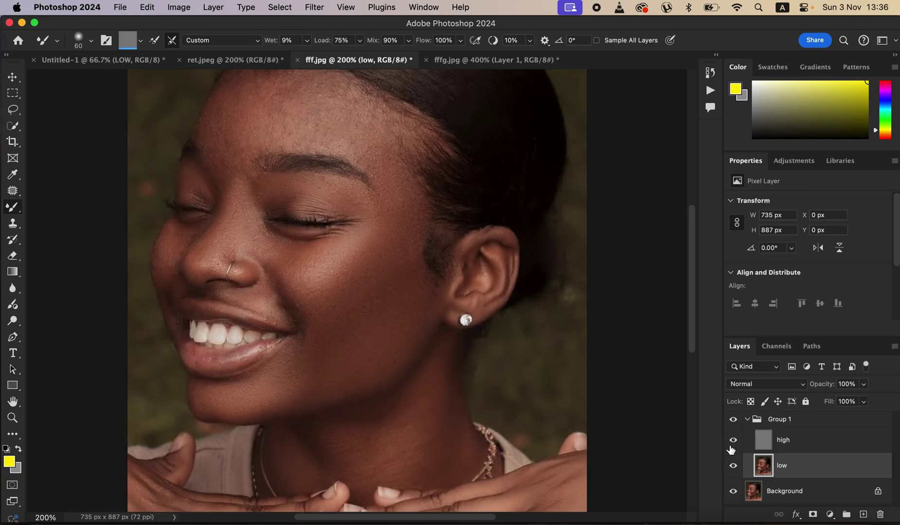
{"action": "left_click", "coordinate": [732, 425]}
{"action": "left_click", "coordinate": [732, 424]}
{"action": "left_click", "coordinate": [732, 424]}
{"action": "left_click", "coordinate": [733, 425]}
{"action": "left_click", "coordinate": [733, 424]}
{"action": "left_click", "coordinate": [733, 425]}
Step: Hide the high layer and blend the forehead, temple and upper cheek on the low layer, varying the brush between 50 and 80 px
{"action": "left_click", "coordinate": [734, 440]}
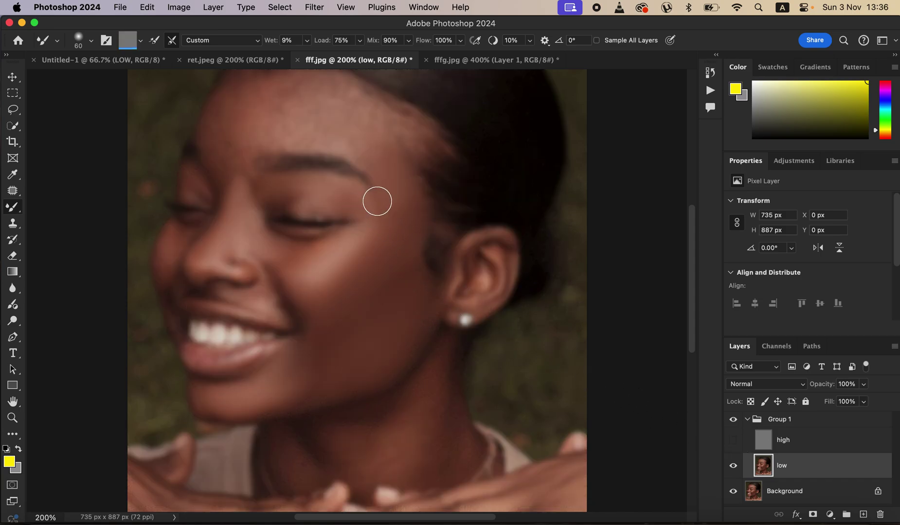
{"action": "key", "text": "bracketright"}
{"action": "key", "text": "bracketright"}
{"action": "mouse_move", "coordinate": [234, 116]}
{"action": "left_mouse_down"}
{"action": "mouse_move", "coordinate": [235, 142]}
{"action": "mouse_move", "coordinate": [243, 104]}
{"action": "mouse_move", "coordinate": [240, 114]}
{"action": "mouse_move", "coordinate": [261, 91]}
{"action": "mouse_move", "coordinate": [244, 92]}
{"action": "mouse_move", "coordinate": [232, 118]}
{"action": "mouse_move", "coordinate": [258, 110]}
{"action": "mouse_move", "coordinate": [261, 91]}
{"action": "mouse_move", "coordinate": [244, 91]}
{"action": "mouse_move", "coordinate": [249, 110]}
{"action": "mouse_move", "coordinate": [279, 85]}
{"action": "mouse_move", "coordinate": [319, 91]}
{"action": "mouse_move", "coordinate": [300, 113]}
{"action": "mouse_move", "coordinate": [307, 118]}
{"action": "mouse_move", "coordinate": [328, 98]}
{"action": "mouse_move", "coordinate": [329, 120]}
{"action": "mouse_move", "coordinate": [341, 104]}
{"action": "mouse_move", "coordinate": [326, 100]}
{"action": "mouse_move", "coordinate": [338, 130]}
{"action": "mouse_move", "coordinate": [367, 136]}
{"action": "mouse_move", "coordinate": [404, 196]}
{"action": "mouse_move", "coordinate": [351, 135]}
{"action": "mouse_move", "coordinate": [299, 123]}
{"action": "mouse_move", "coordinate": [265, 129]}
{"action": "mouse_move", "coordinate": [285, 128]}
{"action": "mouse_move", "coordinate": [274, 127]}
{"action": "mouse_move", "coordinate": [284, 102]}
{"action": "mouse_move", "coordinate": [313, 89]}
{"action": "mouse_move", "coordinate": [306, 86]}
{"action": "mouse_move", "coordinate": [285, 120]}
{"action": "mouse_move", "coordinate": [286, 106]}
{"action": "mouse_move", "coordinate": [259, 123]}
{"action": "mouse_move", "coordinate": [263, 89]}
{"action": "mouse_move", "coordinate": [270, 85]}
{"action": "mouse_move", "coordinate": [237, 131]}
{"action": "mouse_move", "coordinate": [230, 157]}
{"action": "mouse_move", "coordinate": [229, 138]}
{"action": "mouse_move", "coordinate": [234, 159]}
{"action": "mouse_move", "coordinate": [221, 127]}
{"action": "mouse_move", "coordinate": [227, 161]}
{"action": "mouse_move", "coordinate": [243, 158]}
{"action": "mouse_move", "coordinate": [256, 192]}
{"action": "left_mouse_up"}
{"action": "key", "text": "bracketleft"}
{"action": "key", "text": "bracketleft"}
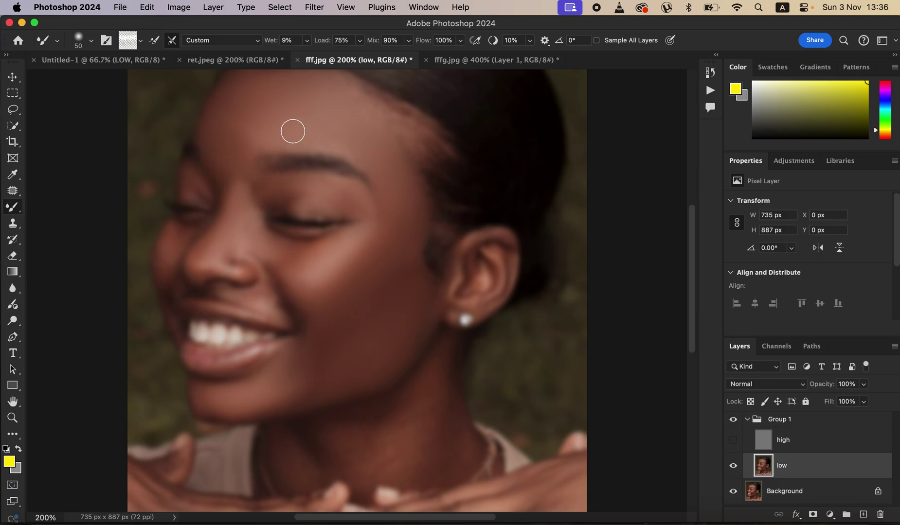
{"action": "key", "text": "bracketright"}
{"action": "key", "text": "bracketright"}
{"action": "mouse_move", "coordinate": [309, 124]}
{"action": "left_mouse_down"}
{"action": "mouse_move", "coordinate": [281, 100]}
{"action": "mouse_move", "coordinate": [250, 127]}
{"action": "mouse_move", "coordinate": [254, 135]}
{"action": "mouse_move", "coordinate": [251, 128]}
{"action": "mouse_move", "coordinate": [287, 107]}
{"action": "mouse_move", "coordinate": [291, 88]}
{"action": "mouse_move", "coordinate": [347, 108]}
{"action": "left_mouse_up"}
{"action": "left_click_drag", "start_coordinate": [388, 158], "coordinate": [397, 187]}
{"action": "mouse_move", "coordinate": [327, 151]}
{"action": "left_mouse_down"}
{"action": "mouse_move", "coordinate": [293, 133]}
{"action": "mouse_move", "coordinate": [356, 160]}
{"action": "mouse_move", "coordinate": [338, 164]}
{"action": "mouse_move", "coordinate": [352, 156]}
{"action": "mouse_move", "coordinate": [414, 207]}
{"action": "mouse_move", "coordinate": [400, 301]}
{"action": "mouse_move", "coordinate": [360, 320]}
{"action": "left_mouse_up"}
Step: Blend the low layer's skin around the nose, inner eye and mouth corner with a smaller Mixer Brush of about 40 px
{"action": "key", "text": "bracketleft"}
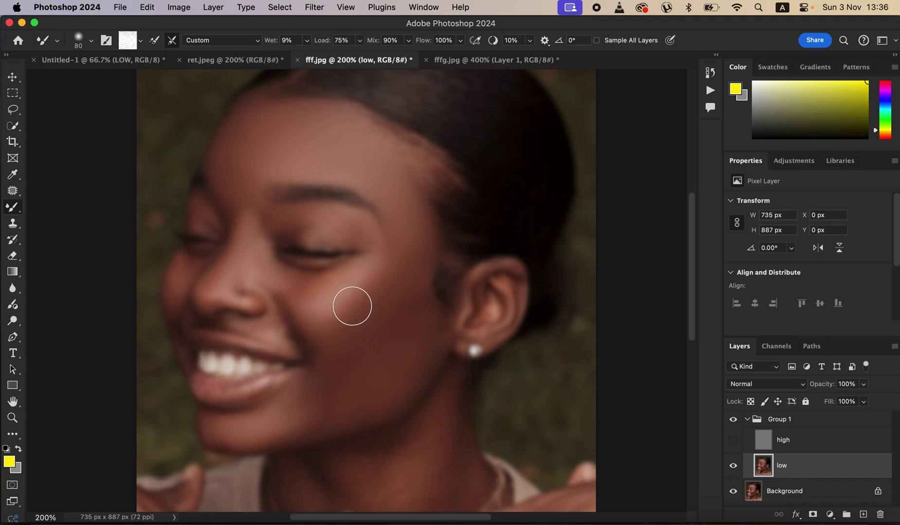
{"action": "mouse_move", "coordinate": [280, 338]}
{"action": "left_mouse_down"}
{"action": "mouse_move", "coordinate": [292, 339]}
{"action": "mouse_move", "coordinate": [290, 318]}
{"action": "mouse_move", "coordinate": [303, 343]}
{"action": "mouse_move", "coordinate": [278, 308]}
{"action": "left_mouse_up"}
{"action": "mouse_move", "coordinate": [266, 273]}
{"action": "left_mouse_down"}
{"action": "mouse_move", "coordinate": [259, 222]}
{"action": "mouse_move", "coordinate": [275, 220]}
{"action": "mouse_move", "coordinate": [247, 219]}
{"action": "mouse_move", "coordinate": [244, 207]}
{"action": "mouse_move", "coordinate": [209, 212]}
{"action": "left_mouse_up"}
{"action": "left_click_drag", "start_coordinate": [187, 273], "coordinate": [178, 314]}
{"action": "mouse_move", "coordinate": [271, 337]}
{"action": "left_mouse_down"}
{"action": "mouse_move", "coordinate": [271, 317]}
{"action": "mouse_move", "coordinate": [278, 338]}
{"action": "left_mouse_up"}
{"action": "mouse_move", "coordinate": [259, 297]}
{"action": "left_mouse_down"}
{"action": "mouse_move", "coordinate": [246, 284]}
{"action": "mouse_move", "coordinate": [263, 254]}
{"action": "left_mouse_up"}
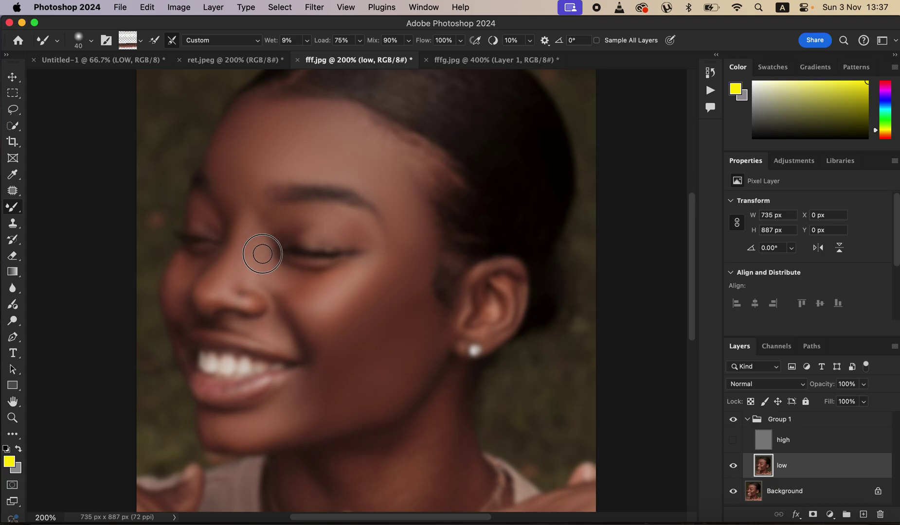
{"action": "mouse_move", "coordinate": [275, 221]}
{"action": "left_mouse_down"}
{"action": "mouse_move", "coordinate": [268, 207]}
{"action": "mouse_move", "coordinate": [246, 215]}
{"action": "left_mouse_up"}
{"action": "mouse_move", "coordinate": [342, 383]}
{"action": "left_mouse_down"}
{"action": "mouse_move", "coordinate": [320, 423]}
{"action": "mouse_move", "coordinate": [277, 435]}
{"action": "mouse_move", "coordinate": [305, 389]}
{"action": "left_mouse_up"}
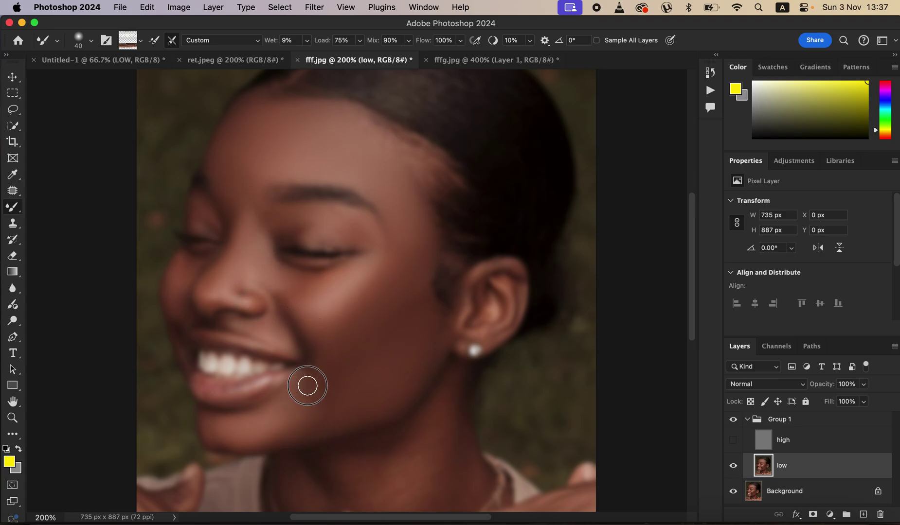
Step: Show the high layer and toggle Group 1's visibility to compare the whole face with the original
{"action": "left_click", "coordinate": [732, 442]}
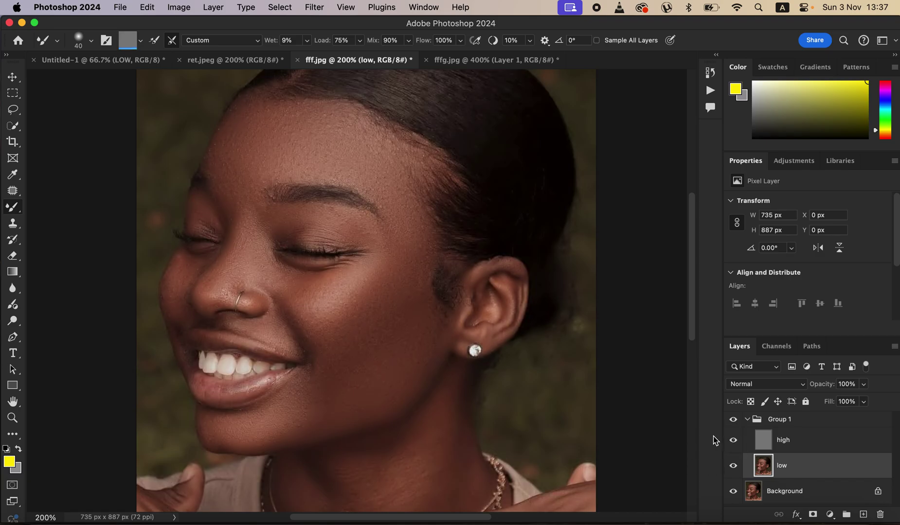
{"action": "left_click", "coordinate": [735, 421]}
{"action": "left_click", "coordinate": [734, 421]}
{"action": "left_click", "coordinate": [734, 421]}
{"action": "left_click", "coordinate": [734, 422]}
Step: Hide the high layer and smooth the neck, hands and jawline on the low layer with a 70 px Mixer Brush
{"action": "left_click_drag", "start_coordinate": [695, 304], "coordinate": [696, 370]}
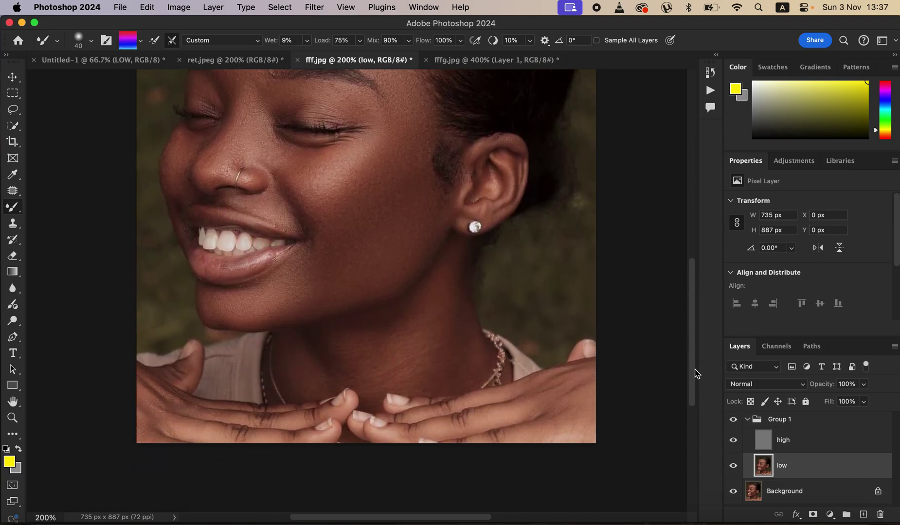
{"action": "left_click", "coordinate": [732, 441]}
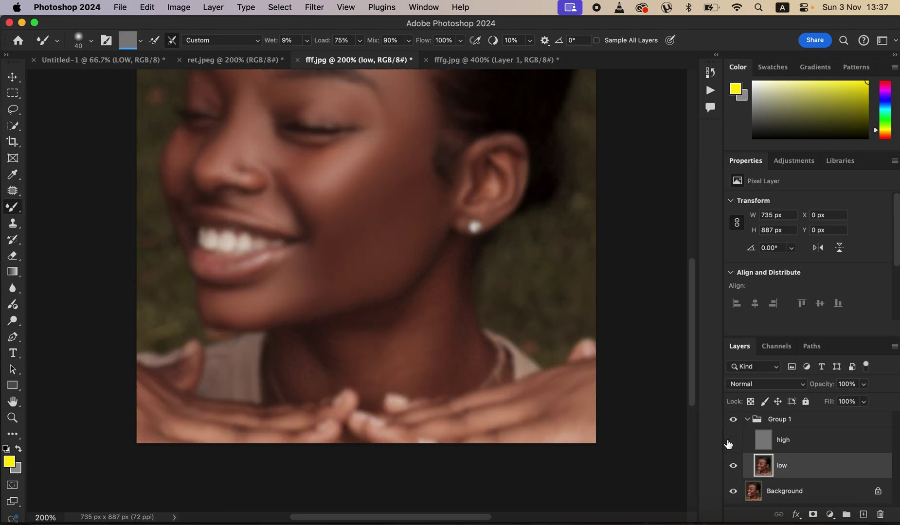
{"action": "key", "text": "bracketright"}
{"action": "key", "text": "bracketright"}
{"action": "key", "text": "bracketright"}
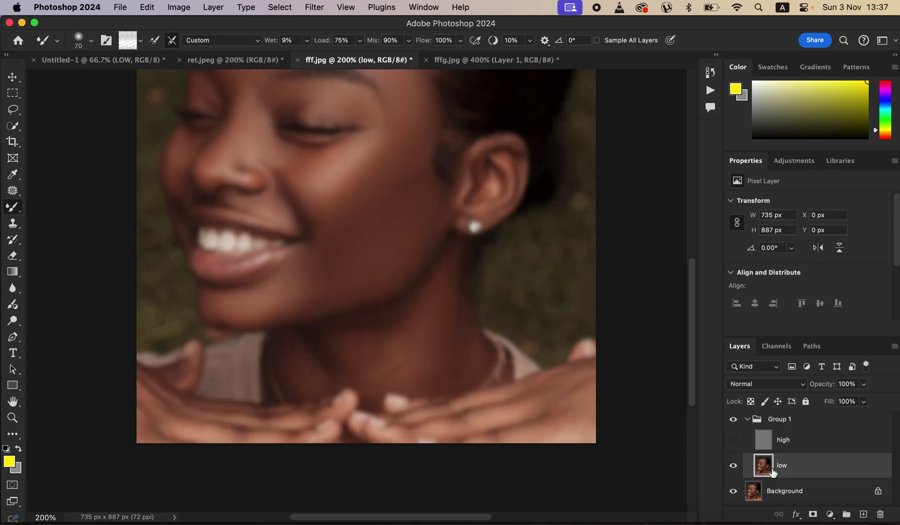
{"action": "mouse_move", "coordinate": [460, 337]}
{"action": "left_mouse_down"}
{"action": "mouse_move", "coordinate": [452, 356]}
{"action": "mouse_move", "coordinate": [427, 327]}
{"action": "mouse_move", "coordinate": [406, 330]}
{"action": "mouse_move", "coordinate": [387, 362]}
{"action": "mouse_move", "coordinate": [380, 338]}
{"action": "mouse_move", "coordinate": [365, 339]}
{"action": "mouse_move", "coordinate": [361, 368]}
{"action": "mouse_move", "coordinate": [338, 334]}
{"action": "mouse_move", "coordinate": [337, 363]}
{"action": "mouse_move", "coordinate": [326, 367]}
{"action": "mouse_move", "coordinate": [315, 345]}
{"action": "mouse_move", "coordinate": [303, 380]}
{"action": "mouse_move", "coordinate": [307, 368]}
{"action": "mouse_move", "coordinate": [333, 366]}
{"action": "mouse_move", "coordinate": [311, 384]}
{"action": "mouse_move", "coordinate": [339, 364]}
{"action": "mouse_move", "coordinate": [385, 356]}
{"action": "mouse_move", "coordinate": [393, 365]}
{"action": "mouse_move", "coordinate": [431, 335]}
{"action": "mouse_move", "coordinate": [430, 377]}
{"action": "mouse_move", "coordinate": [443, 359]}
{"action": "mouse_move", "coordinate": [413, 341]}
{"action": "mouse_move", "coordinate": [212, 425]}
{"action": "mouse_move", "coordinate": [264, 422]}
{"action": "mouse_move", "coordinate": [153, 401]}
{"action": "left_mouse_up"}
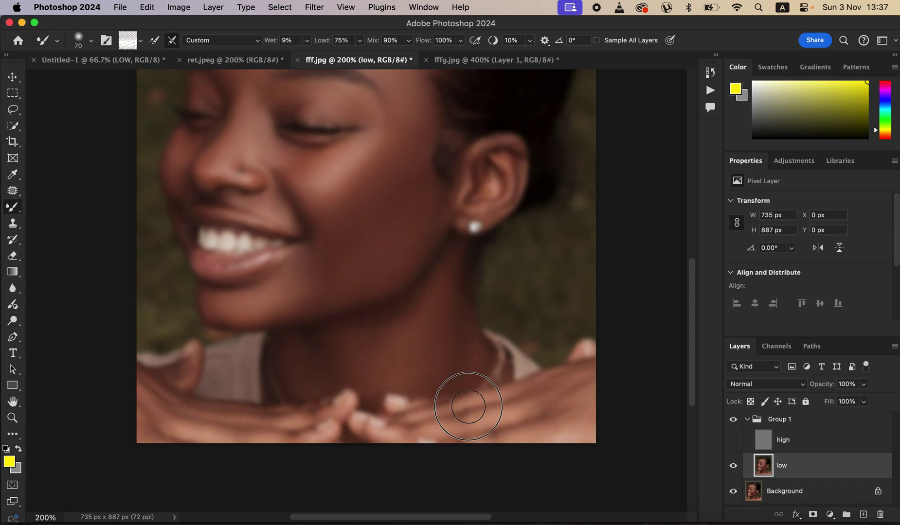
{"action": "mouse_move", "coordinate": [548, 388]}
{"action": "left_mouse_down"}
{"action": "mouse_move", "coordinate": [427, 312]}
{"action": "mouse_move", "coordinate": [420, 299]}
{"action": "mouse_move", "coordinate": [453, 269]}
{"action": "mouse_move", "coordinate": [452, 258]}
{"action": "mouse_move", "coordinate": [392, 199]}
{"action": "mouse_move", "coordinate": [329, 263]}
{"action": "mouse_move", "coordinate": [340, 237]}
{"action": "mouse_move", "coordinate": [349, 262]}
{"action": "mouse_move", "coordinate": [304, 290]}
{"action": "mouse_move", "coordinate": [234, 311]}
{"action": "left_mouse_up"}
Step: Show the high layer again and toggle Group 1's visibility to compare the finished skin with the original, leaving the group visible
{"action": "left_click", "coordinate": [732, 441]}
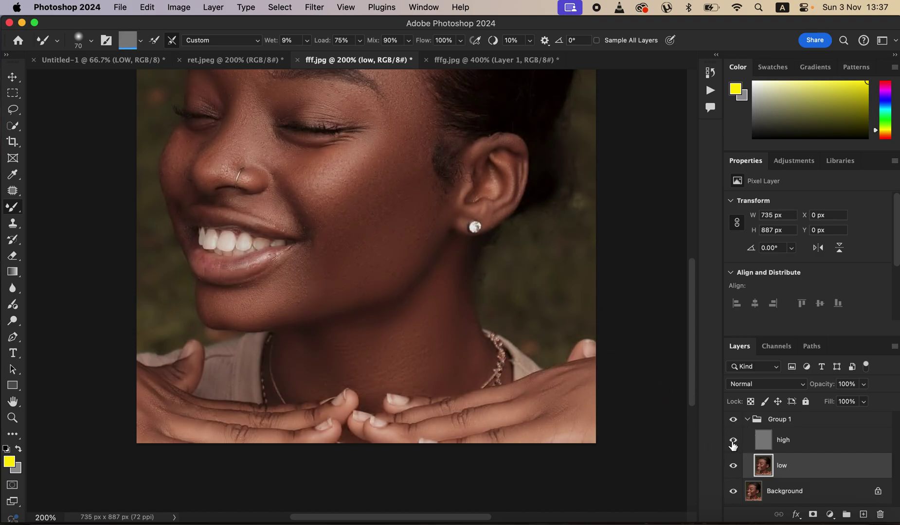
{"action": "key", "text": "super+minus"}
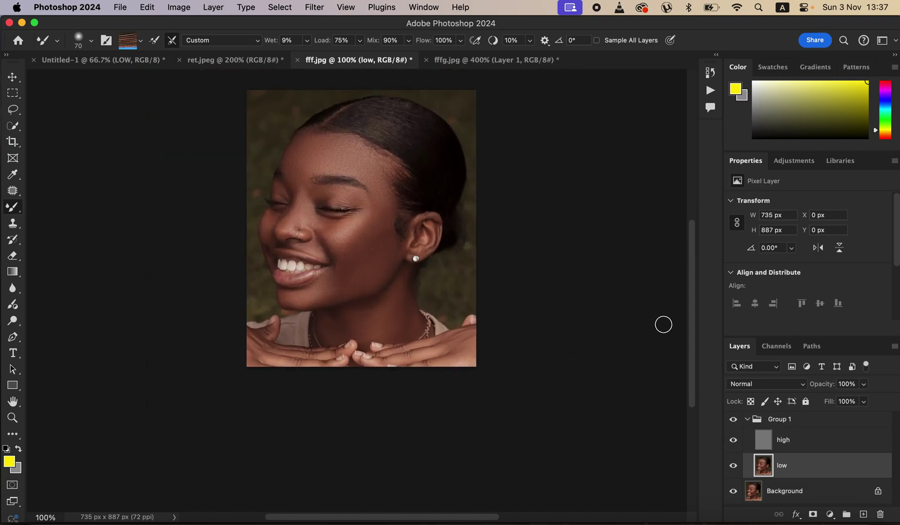
{"action": "scroll", "coordinate": [694, 312], "scroll_direction": "up", "scroll_amount": 3}
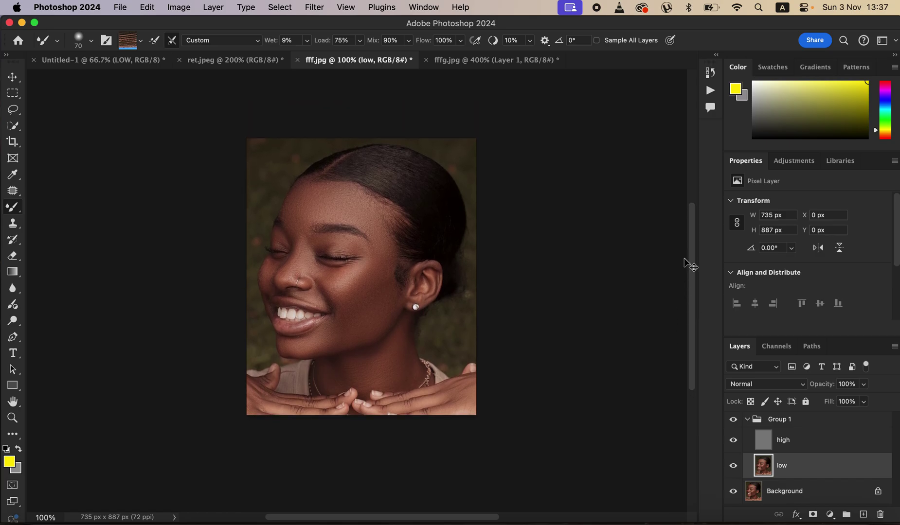
{"action": "key", "text": "super+plus"}
{"action": "left_click", "coordinate": [734, 420]}
{"action": "left_click", "coordinate": [734, 419]}
{"action": "left_click", "coordinate": [735, 419]}
{"action": "left_click", "coordinate": [737, 418]}
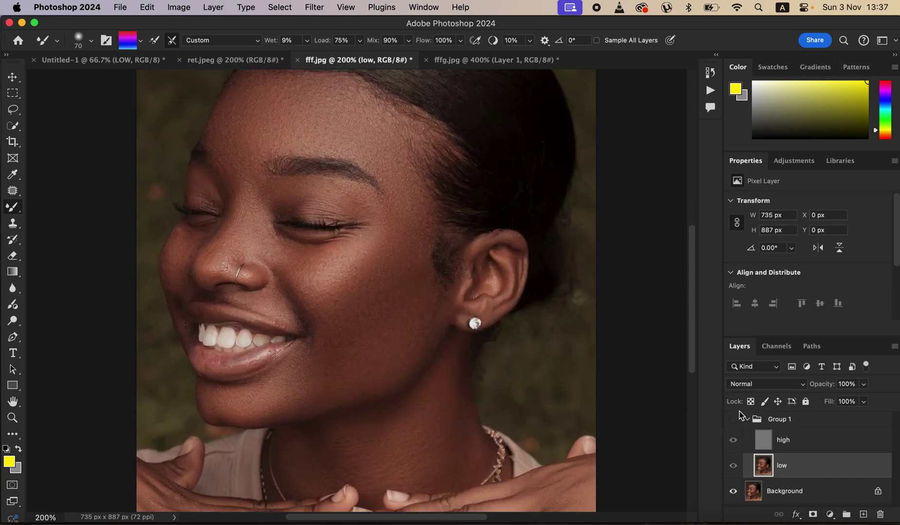
{"action": "left_click", "coordinate": [734, 422]}
{"action": "left_click", "coordinate": [733, 421]}
{"action": "left_click", "coordinate": [729, 421]}
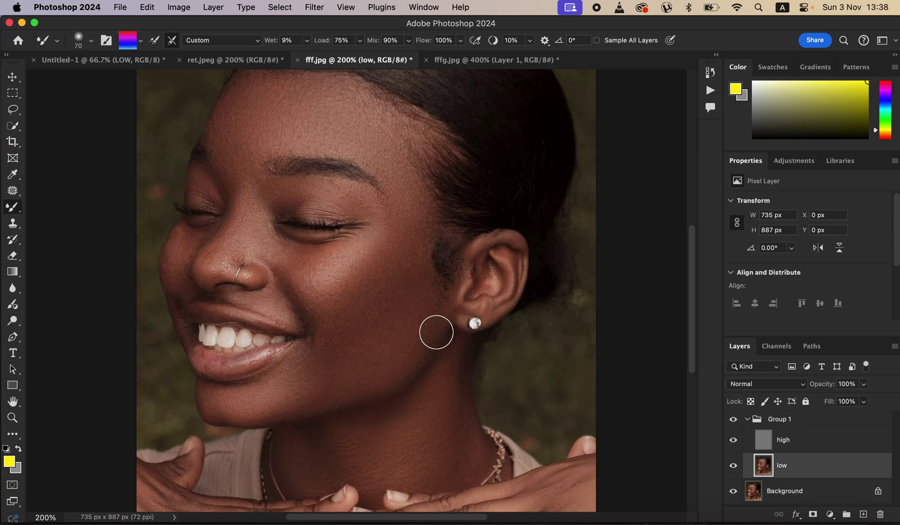